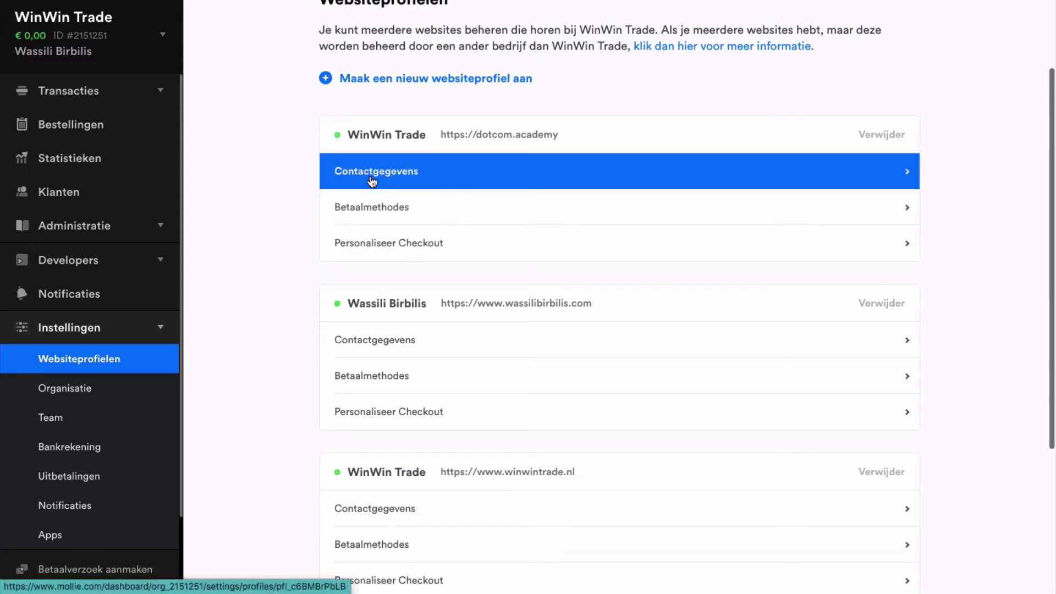
Open the payment methods of the second website profile and review the options from iDEAL through SEPA-incasso.
scroll(400, 368, "down", 3)
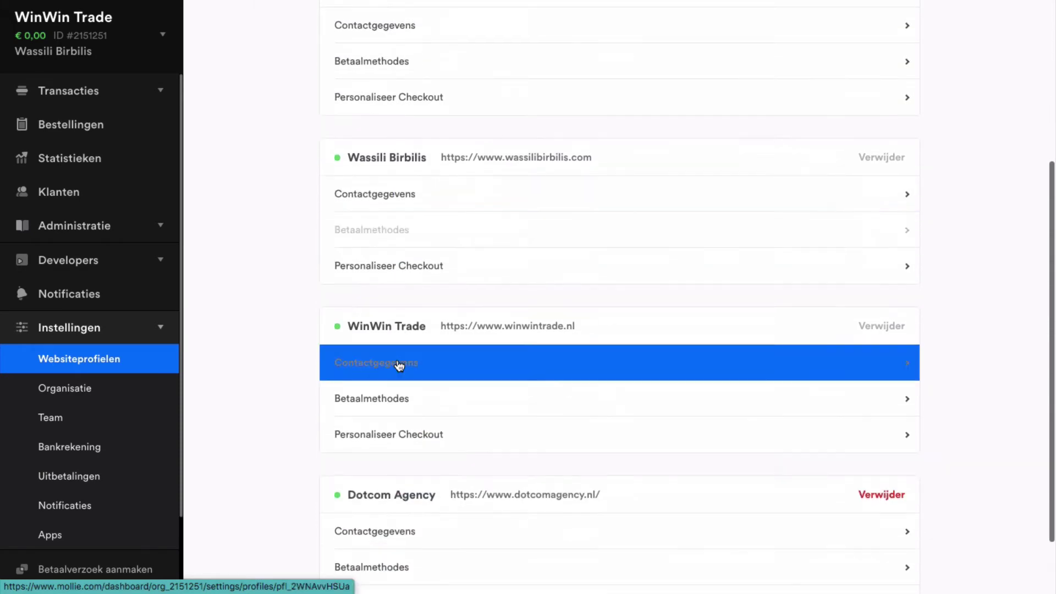
left_click(395, 230)
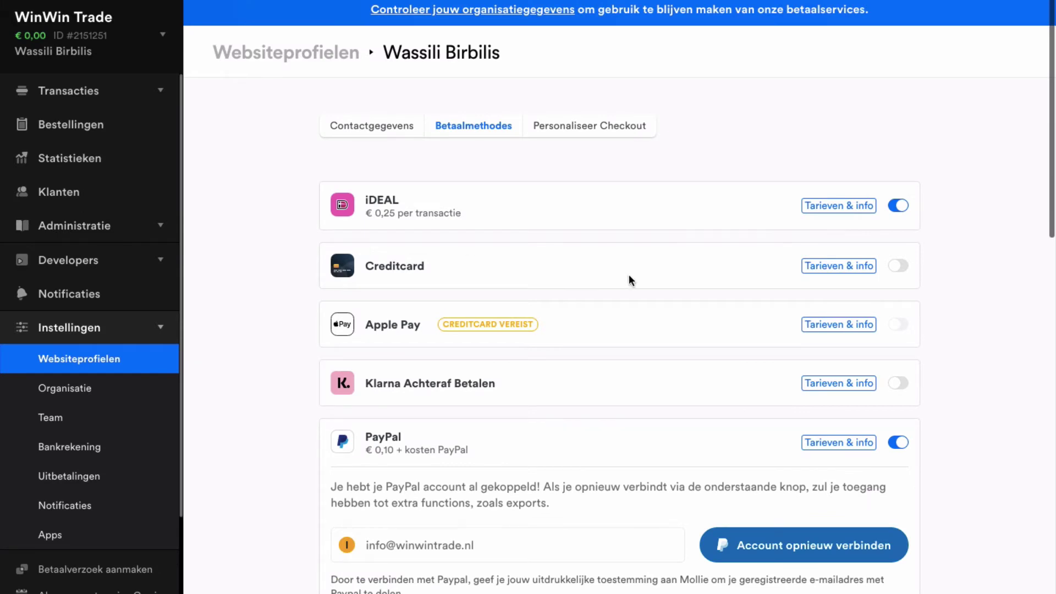
scroll(629, 276, "down", 1)
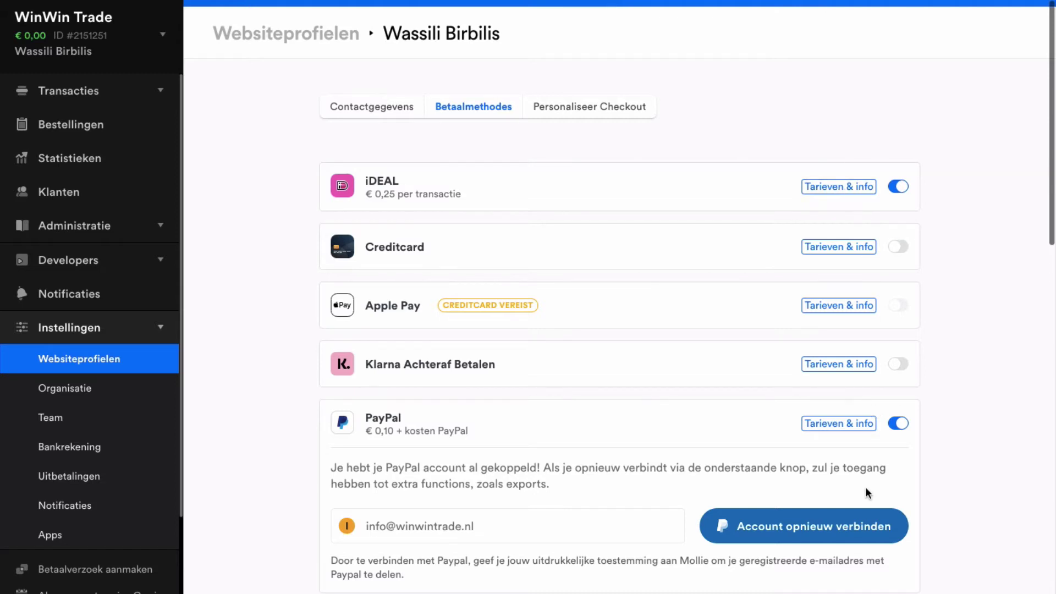
scroll(876, 448, "down", 2)
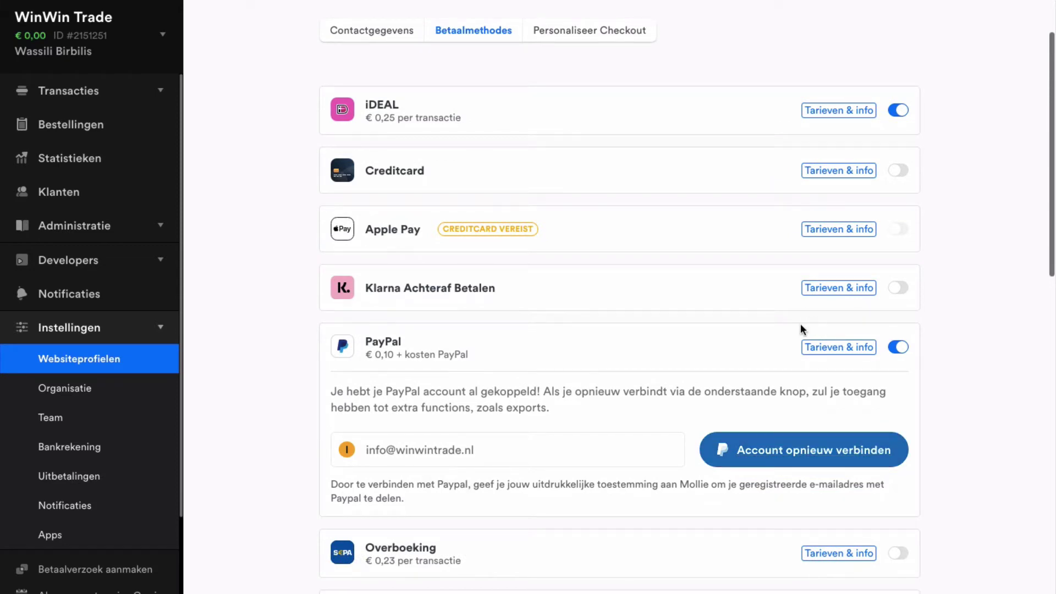
scroll(801, 329, "down", 6)
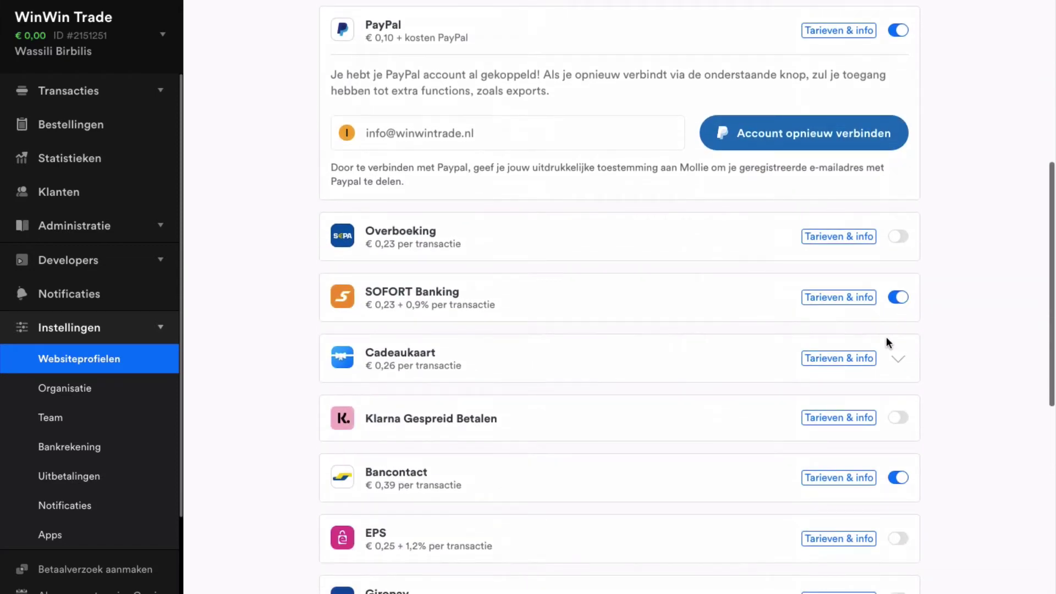
scroll(886, 357, "down", 3)
scroll(866, 347, "down", 6)
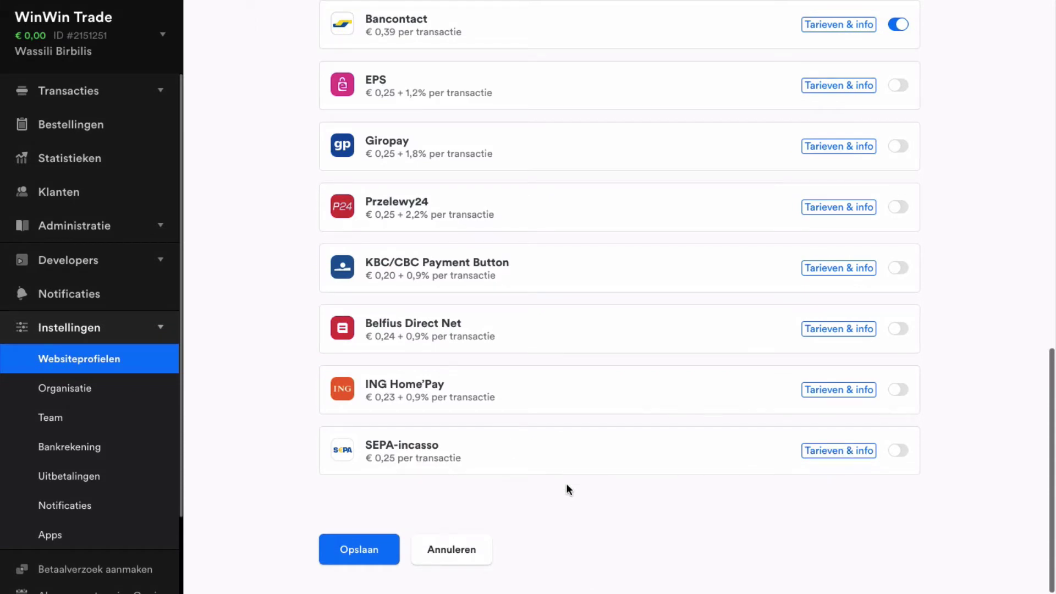
scroll(566, 487, "up", 6)
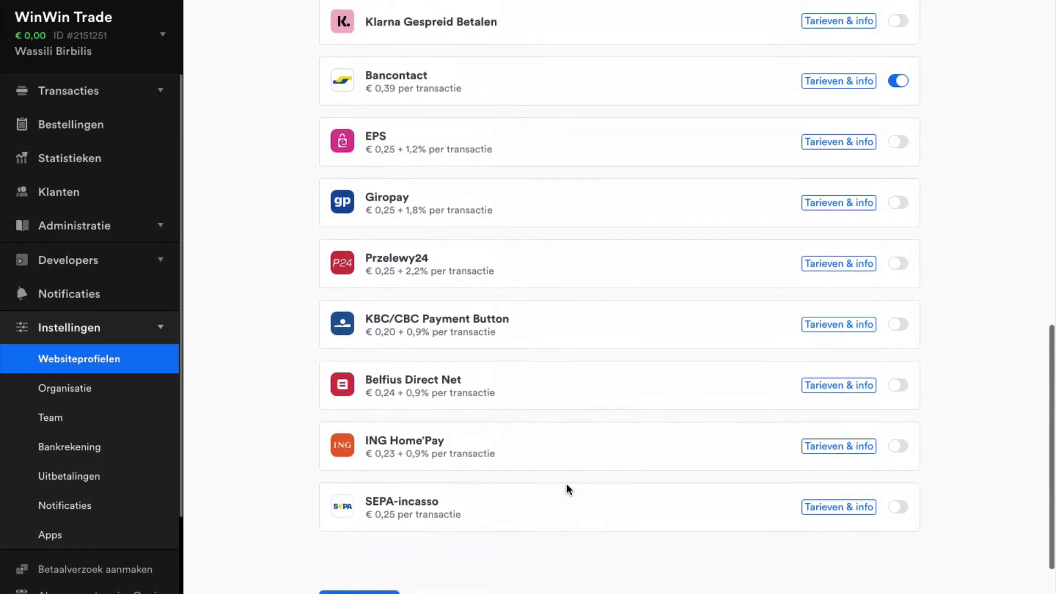
scroll(567, 487, "up", 2)
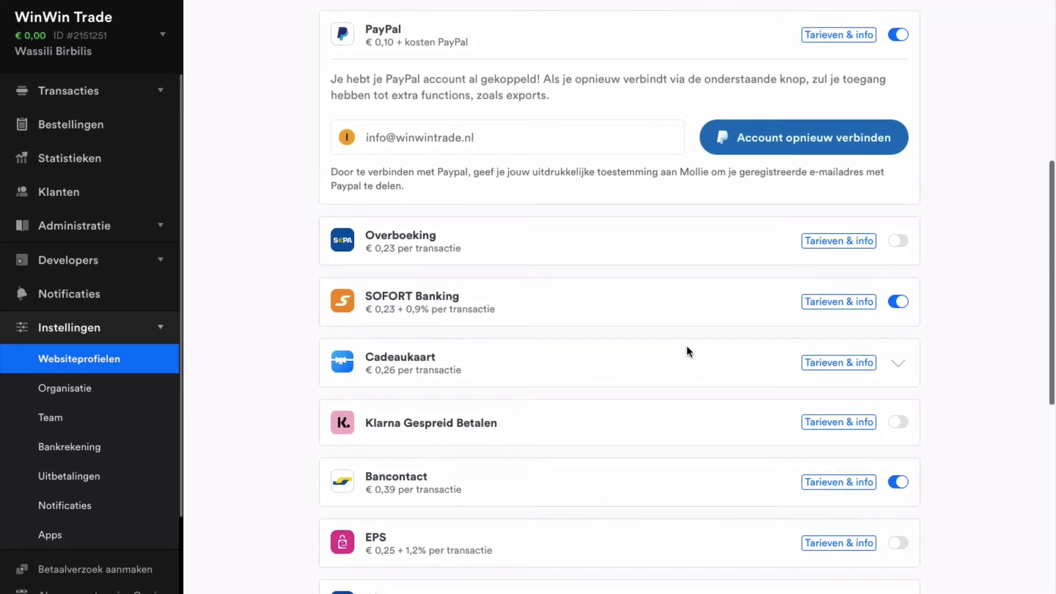
Open Mollie's developer API keys and copy the live API key of the second website profile.
scroll(122, 416, "down", 3)
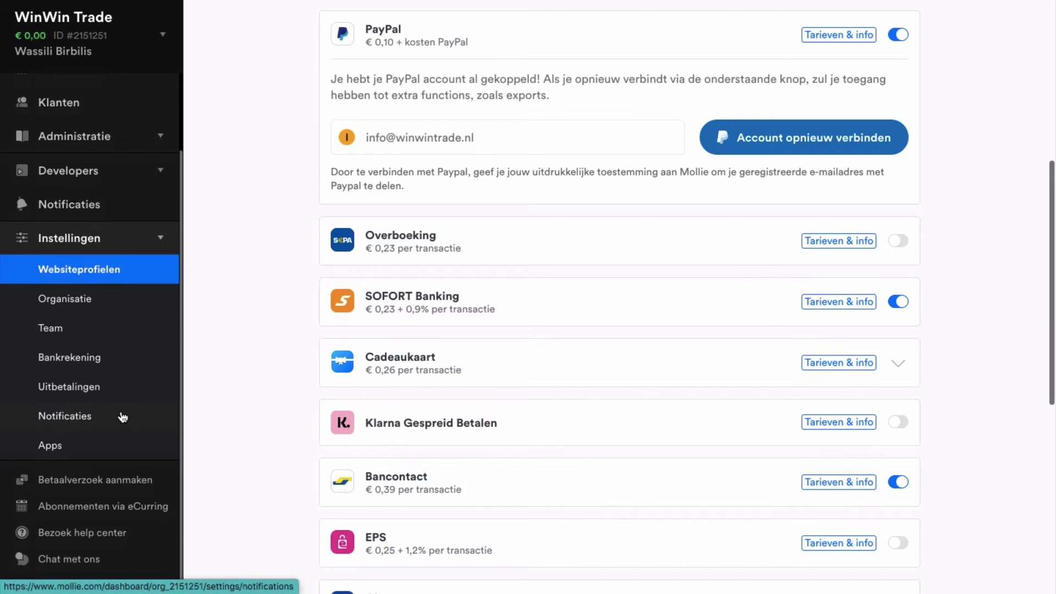
scroll(113, 531, "down", 3)
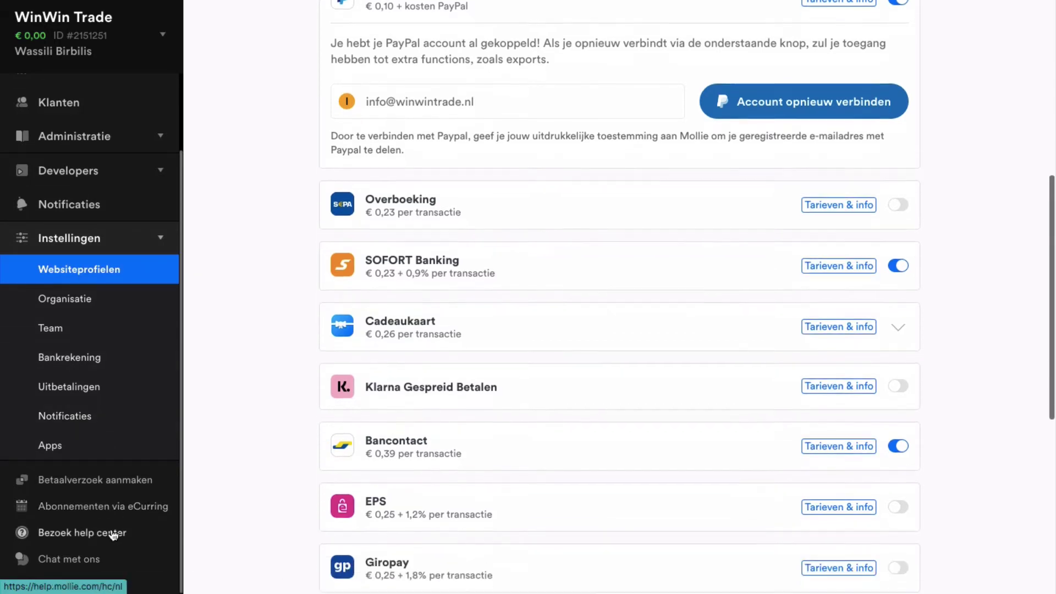
left_click(108, 177)
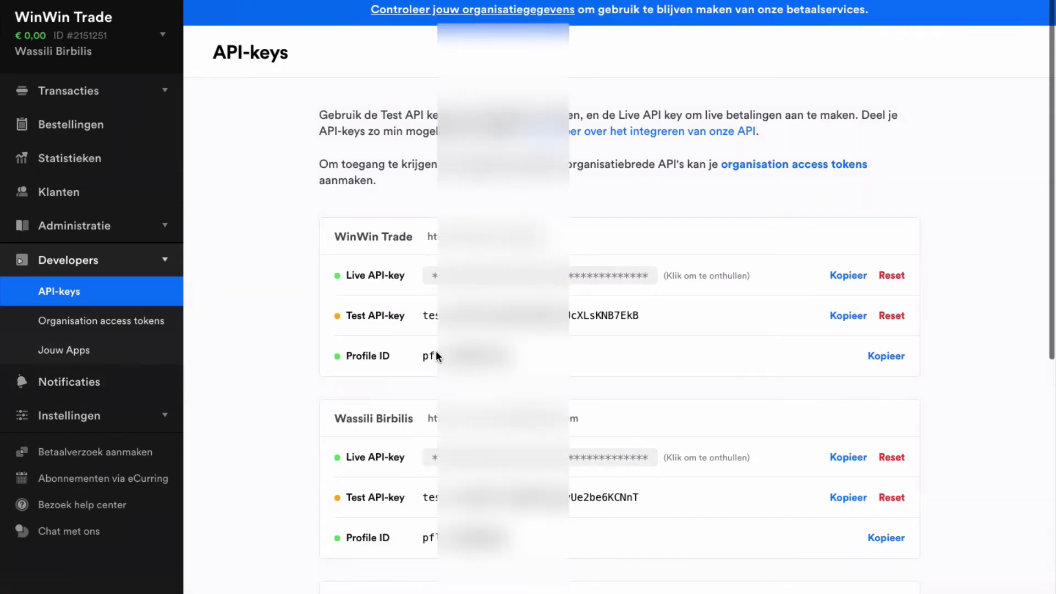
scroll(437, 369, "down", 5)
scroll(438, 374, "down", 4)
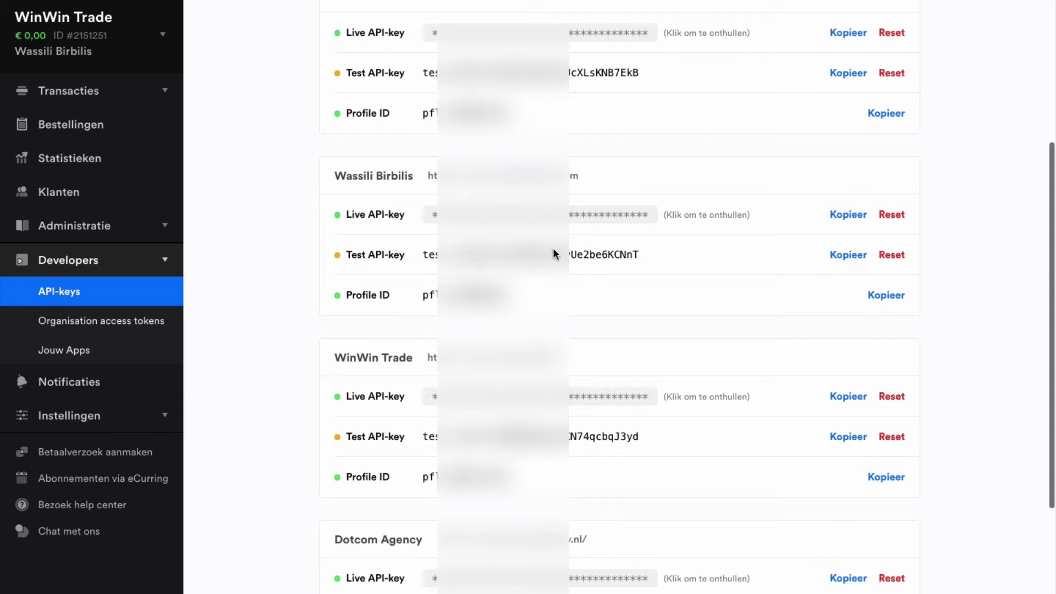
mouse_move(553, 251)
mouse_move(470, 255)
left_click(848, 215)
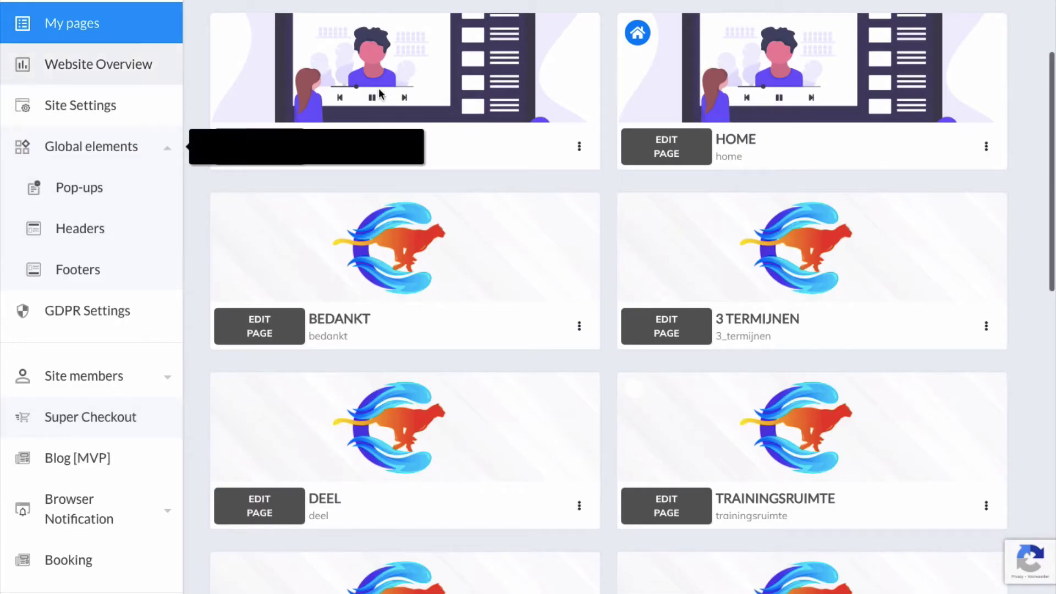
Switch to the Learn To Go Online site in Builderall Cheetah and open its Super Checkout.
scroll(410, 341, "up", 1)
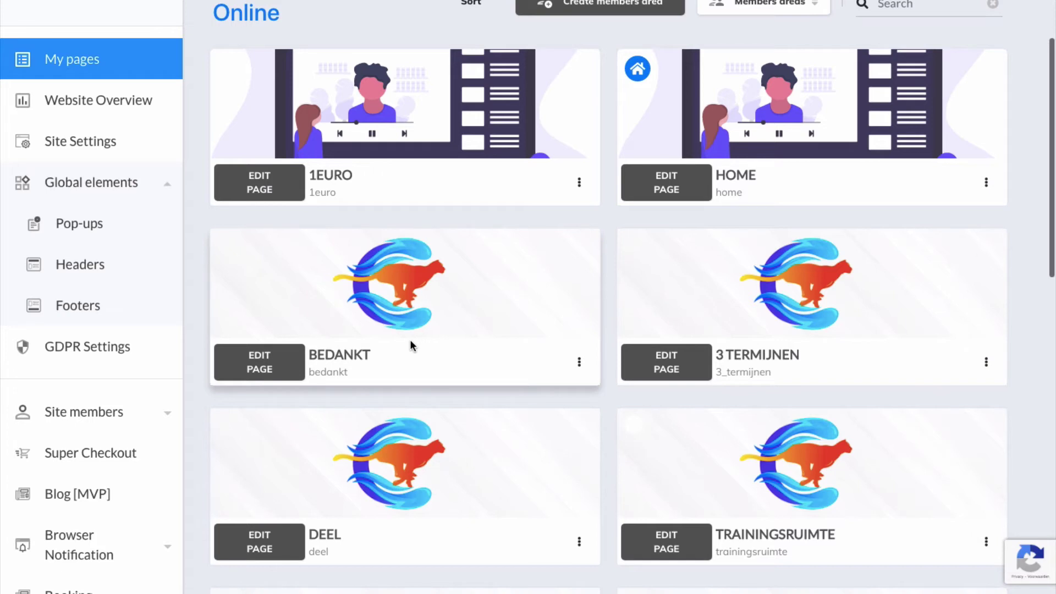
scroll(410, 338, "up", 3)
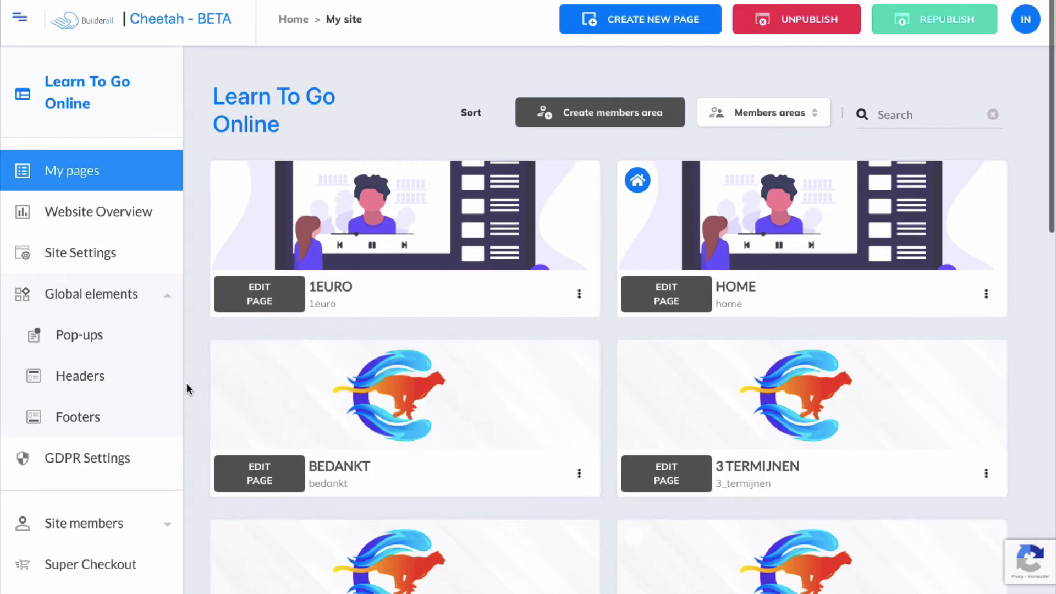
scroll(186, 383, "down", 3)
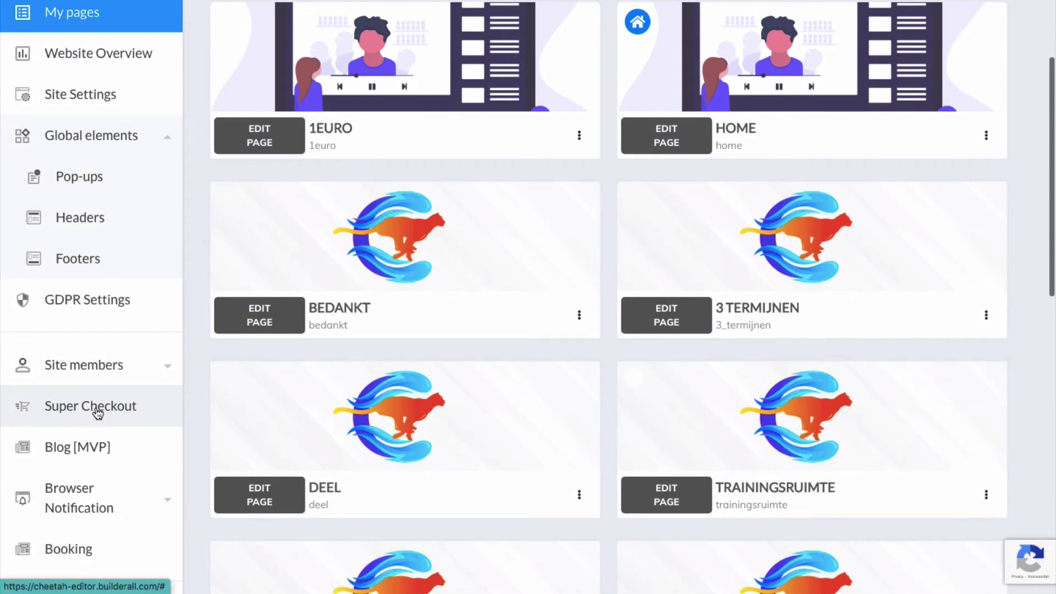
left_click(91, 407)
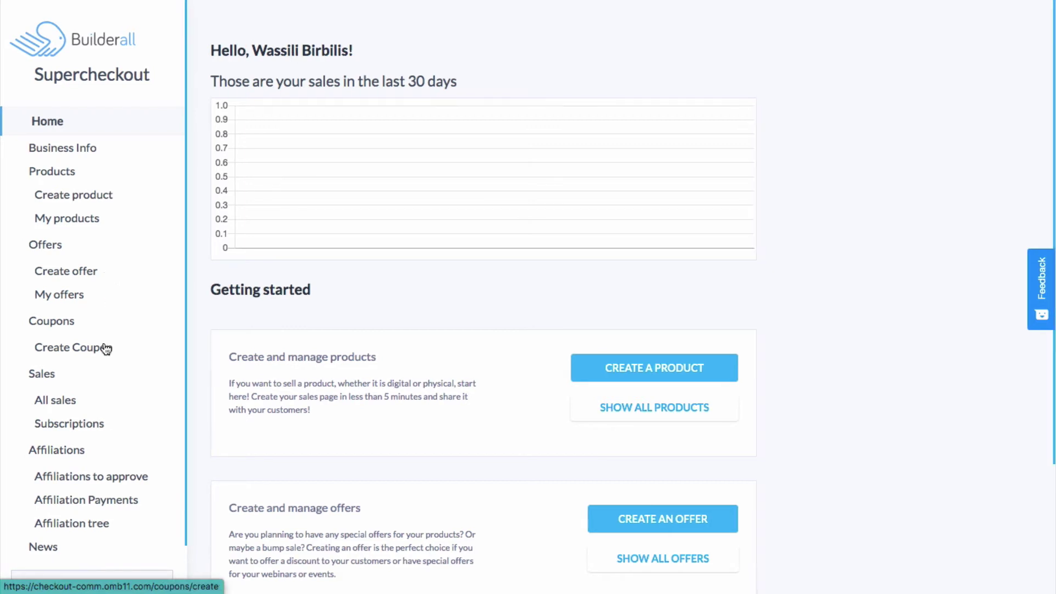
View the list of all sales in Supercheckout.
scroll(106, 347, "down", 2)
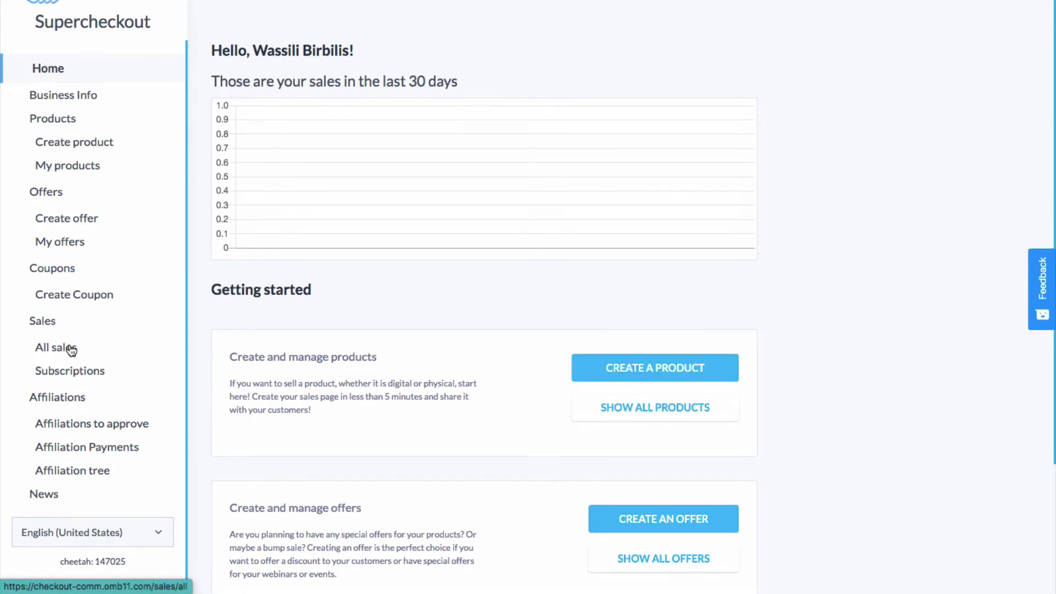
left_click(72, 349)
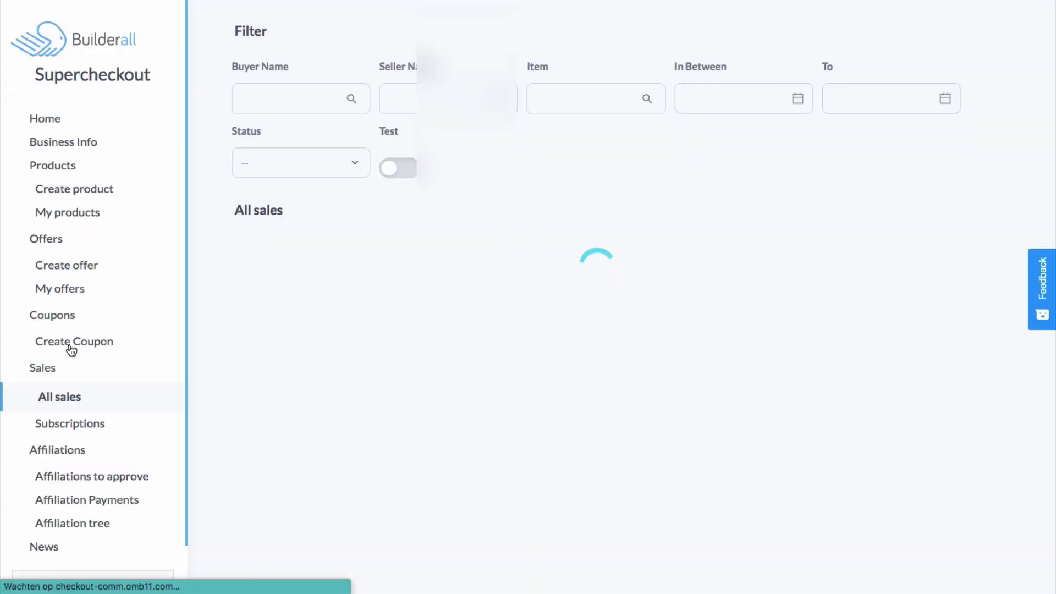
scroll(249, 361, "down", 2)
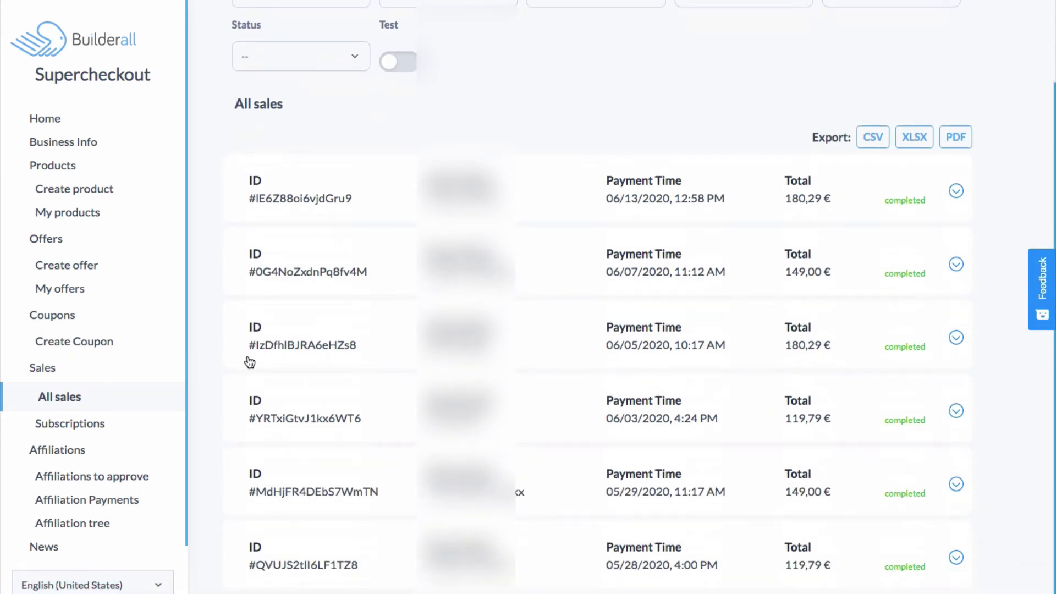
View all affiliations and the affiliations waiting for approval.
scroll(74, 467, "down", 1)
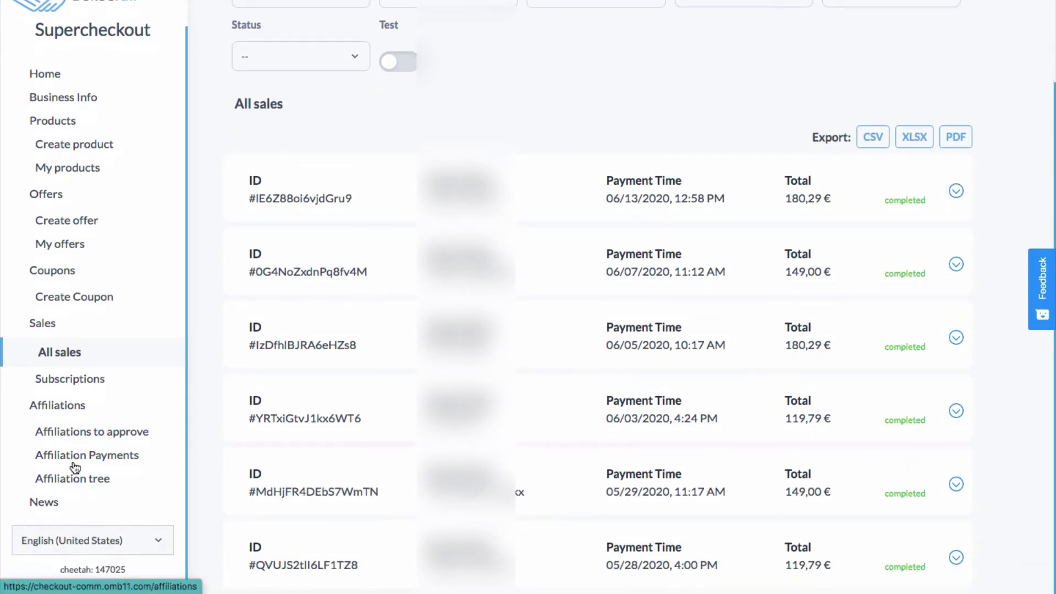
left_click(80, 406)
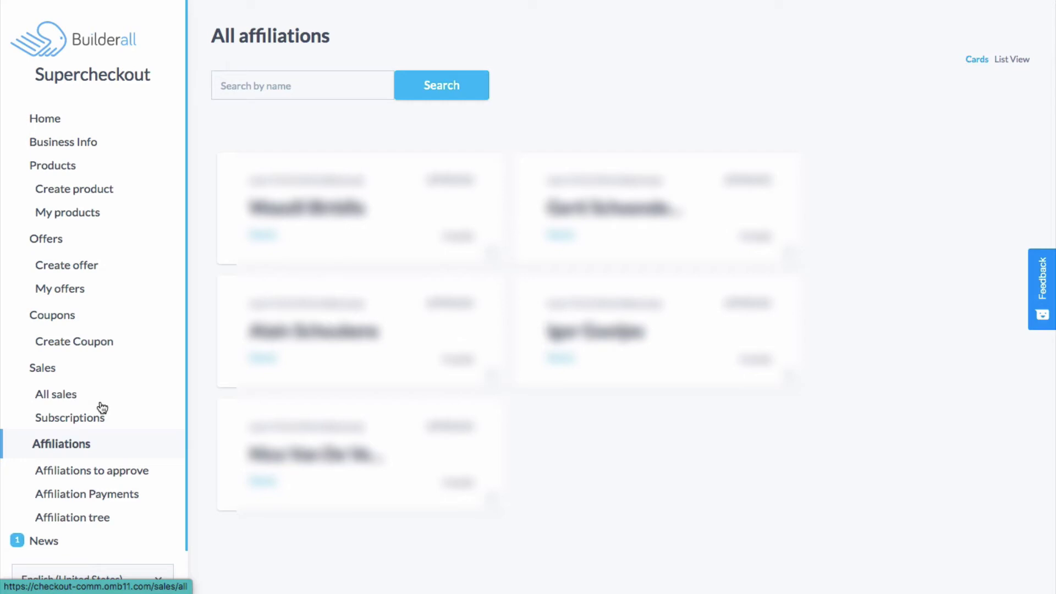
left_click(123, 470)
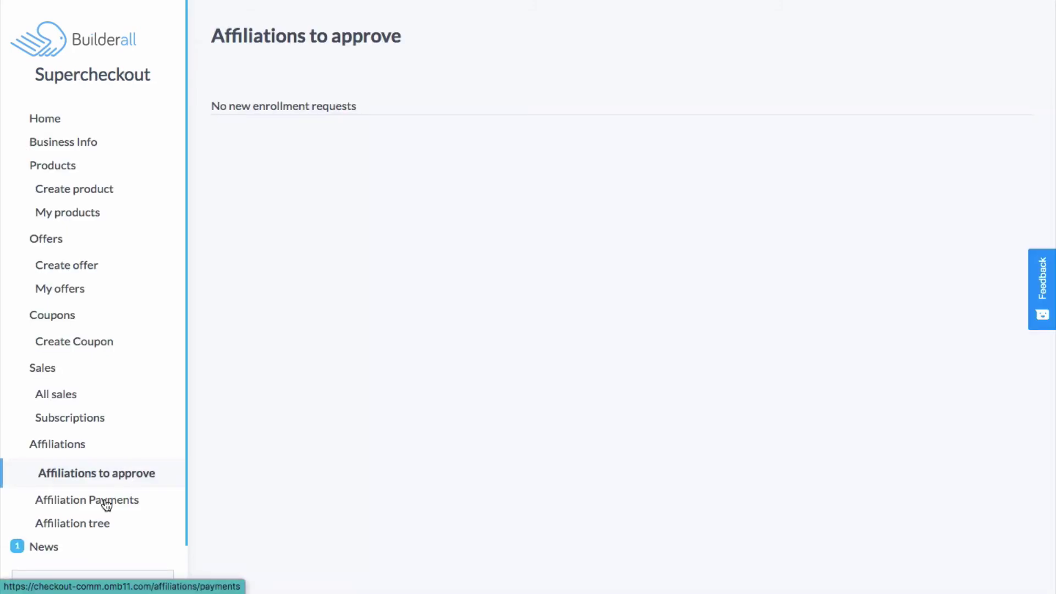
scroll(106, 505, "down", 2)
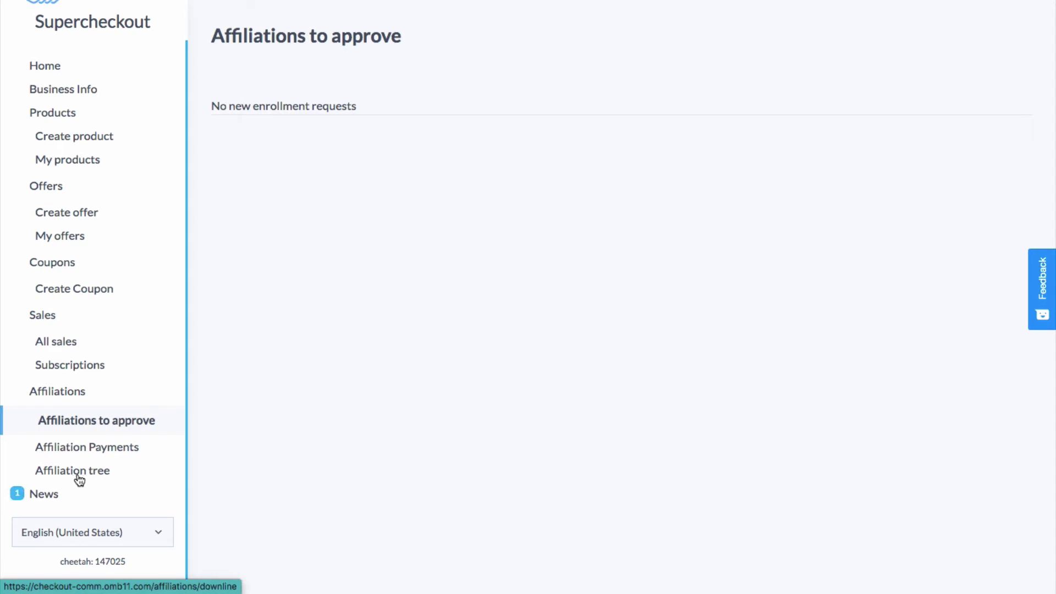
scroll(80, 480, "up", 2)
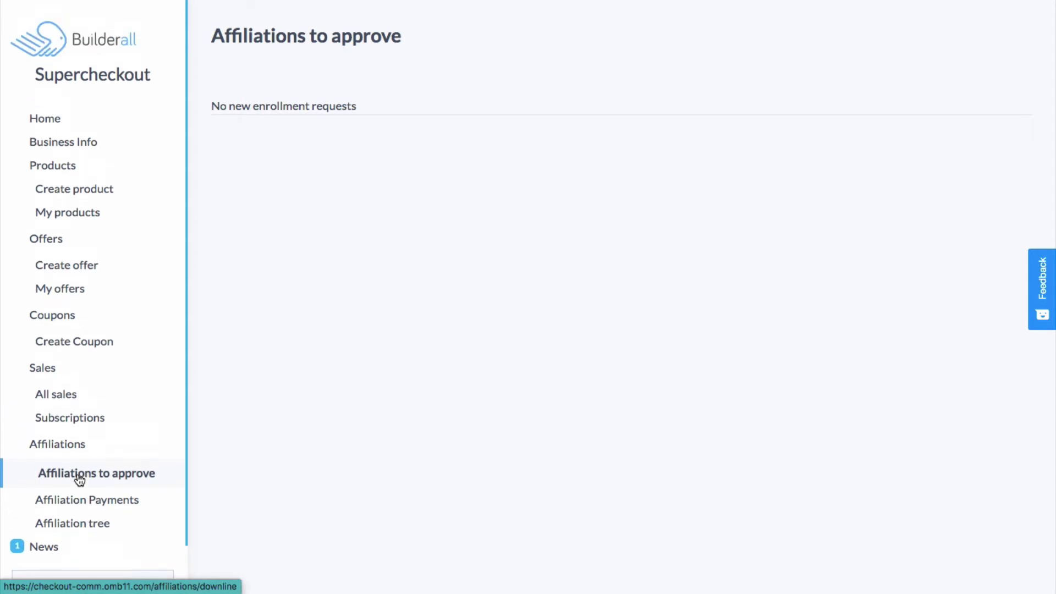
Open the Learn To Go Online Bootcamp product for editing and show its pricing settings.
left_click(60, 170)
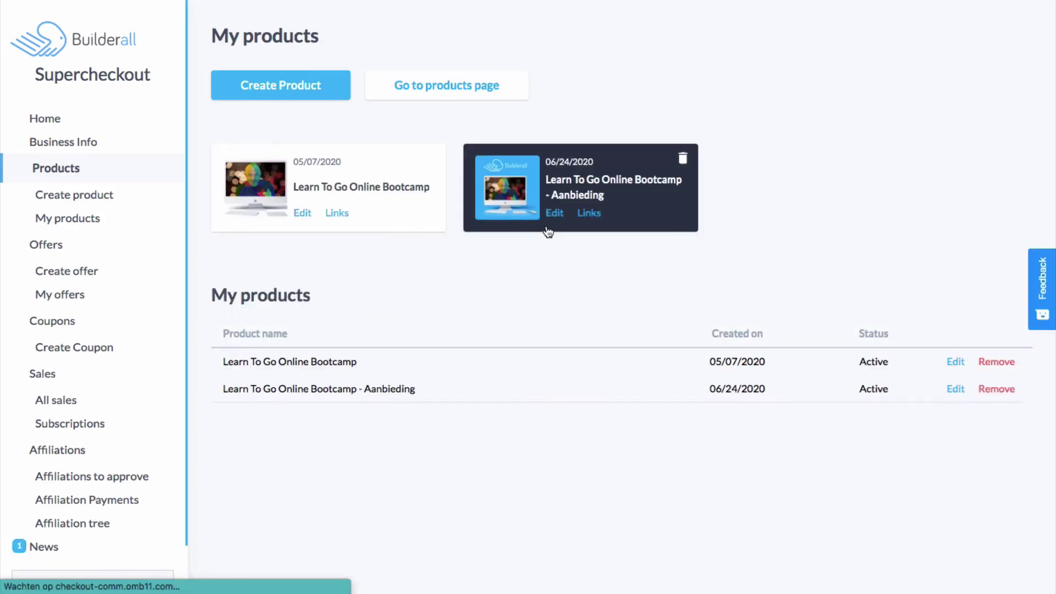
left_click(303, 218)
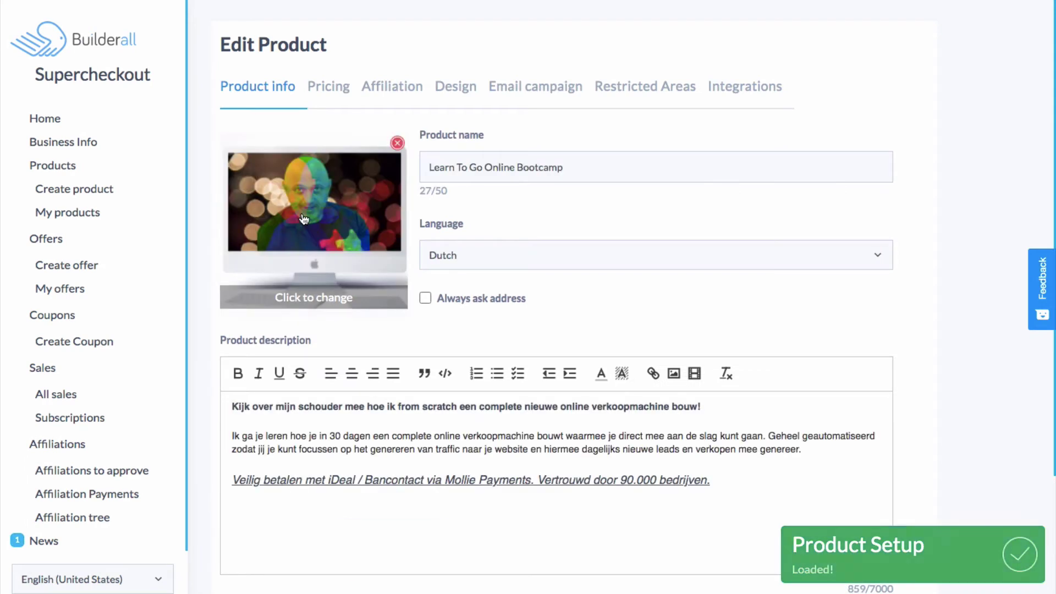
left_click(337, 87)
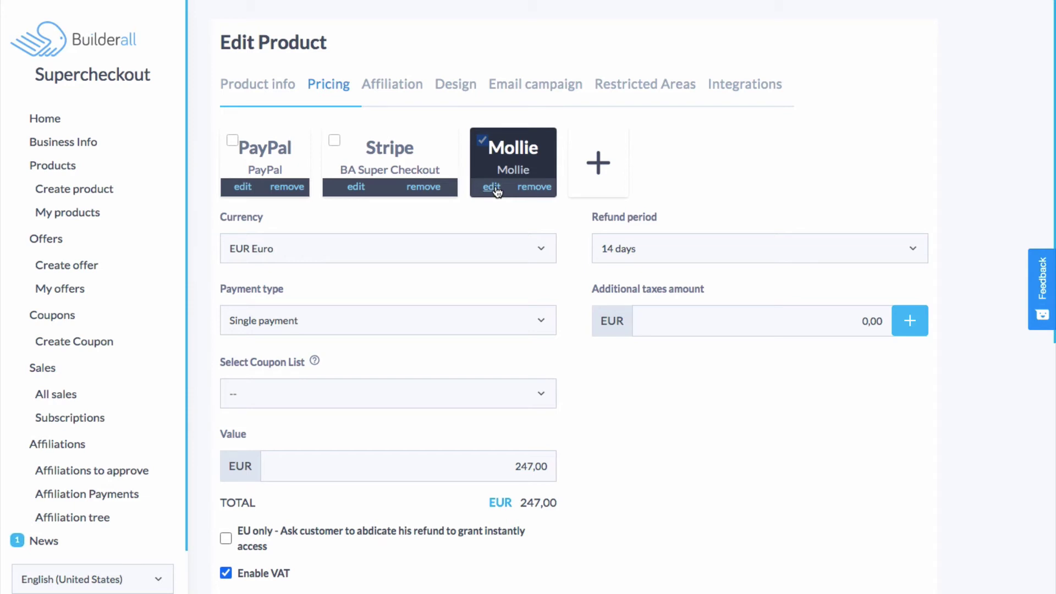
Start adding a Mollie payment method to the product and paste the copied API key into its Api Key field.
left_click(598, 164)
left_click(762, 181)
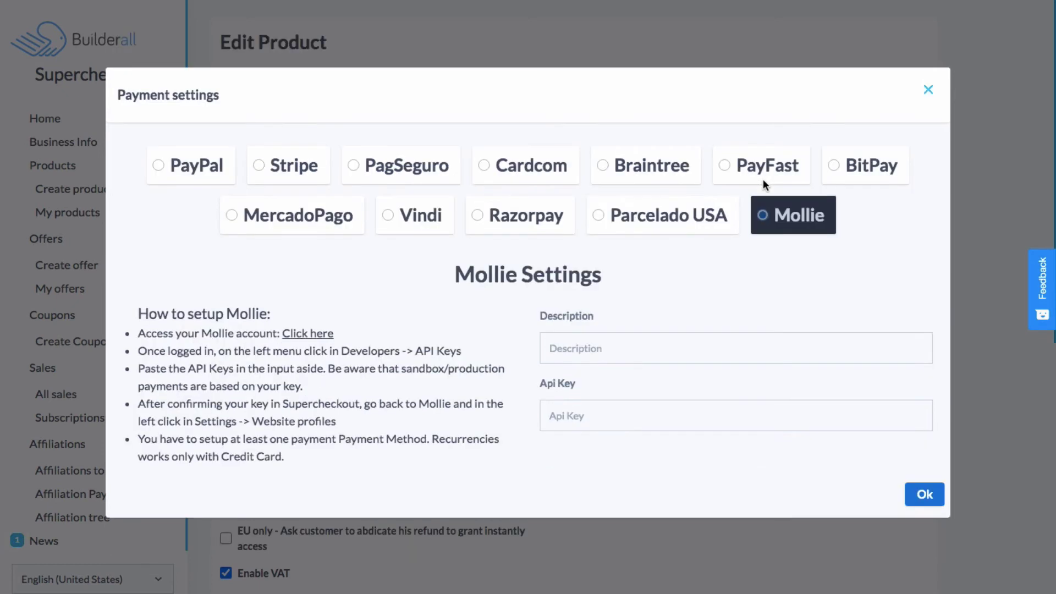
left_click(549, 419)
key("ctrl+v")
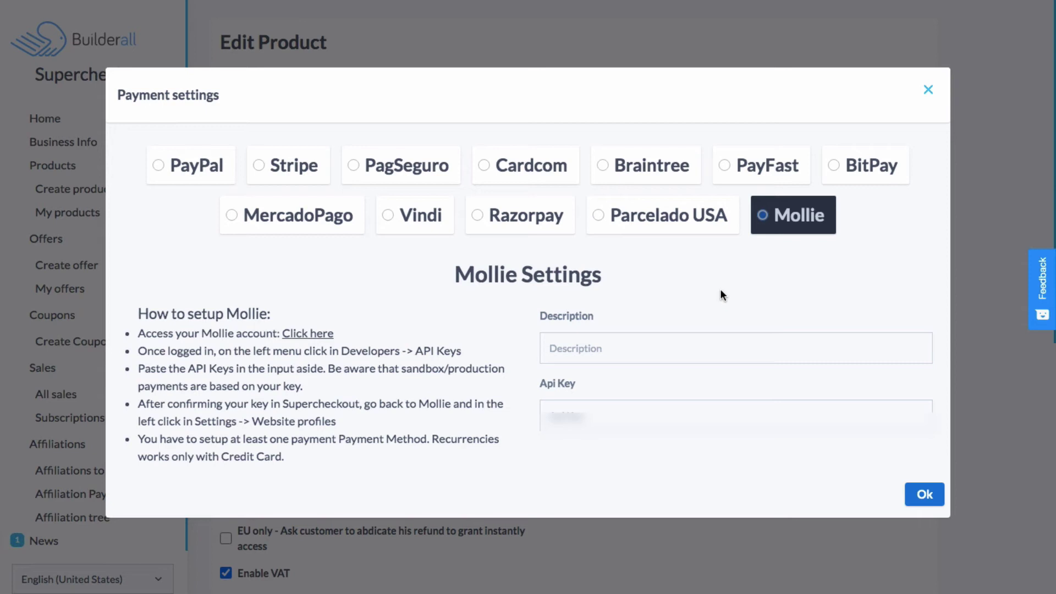
left_click(592, 415)
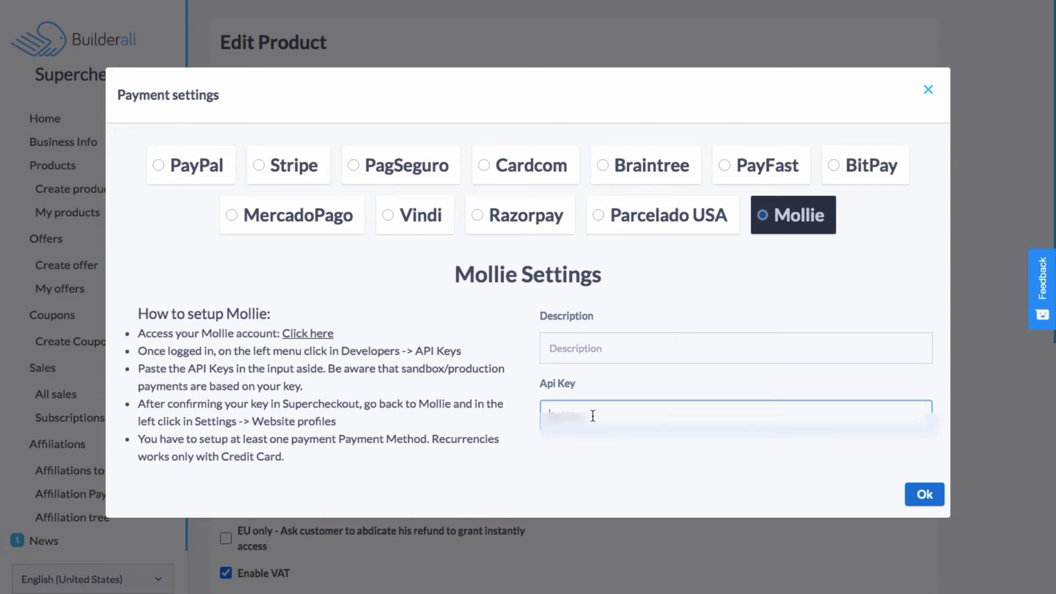
key("ctrl+v")
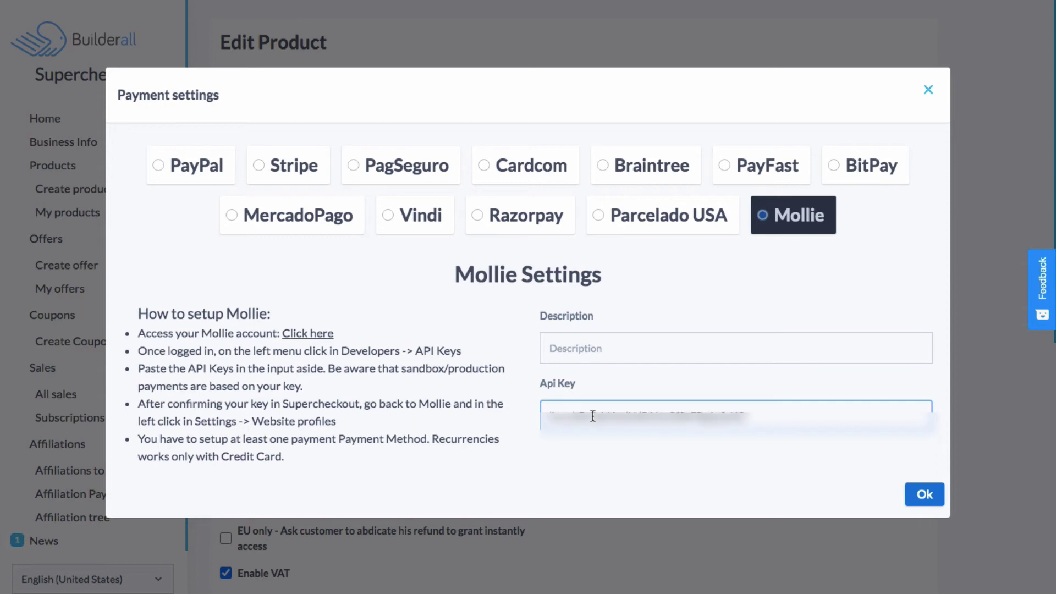
Enter "Mollie 1" as the payment method's description, then close the payment settings without saving.
left_click(603, 344)
type("Mollie")
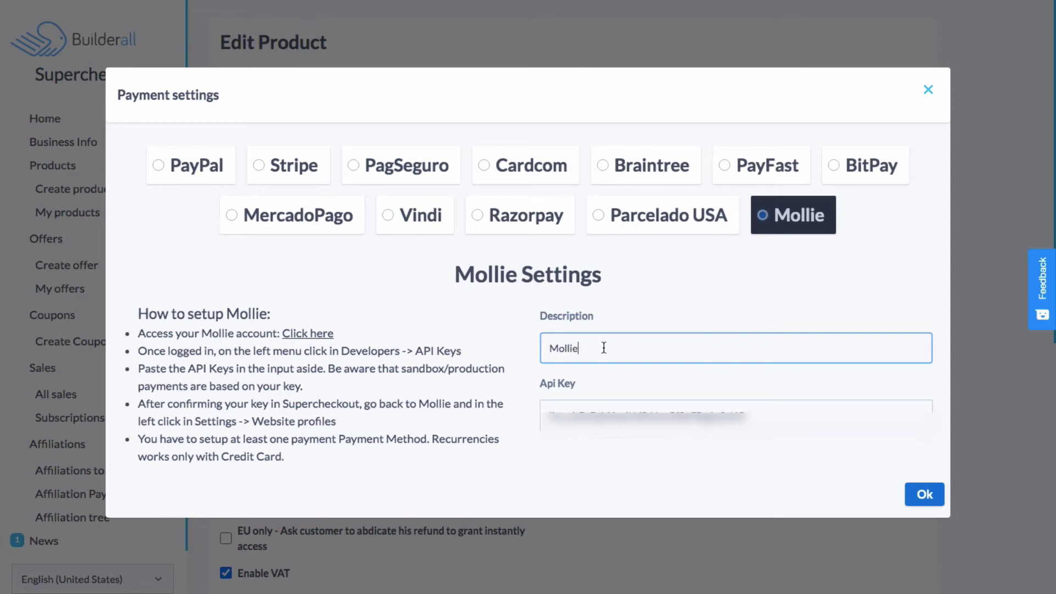
type(" 1")
left_click(928, 90)
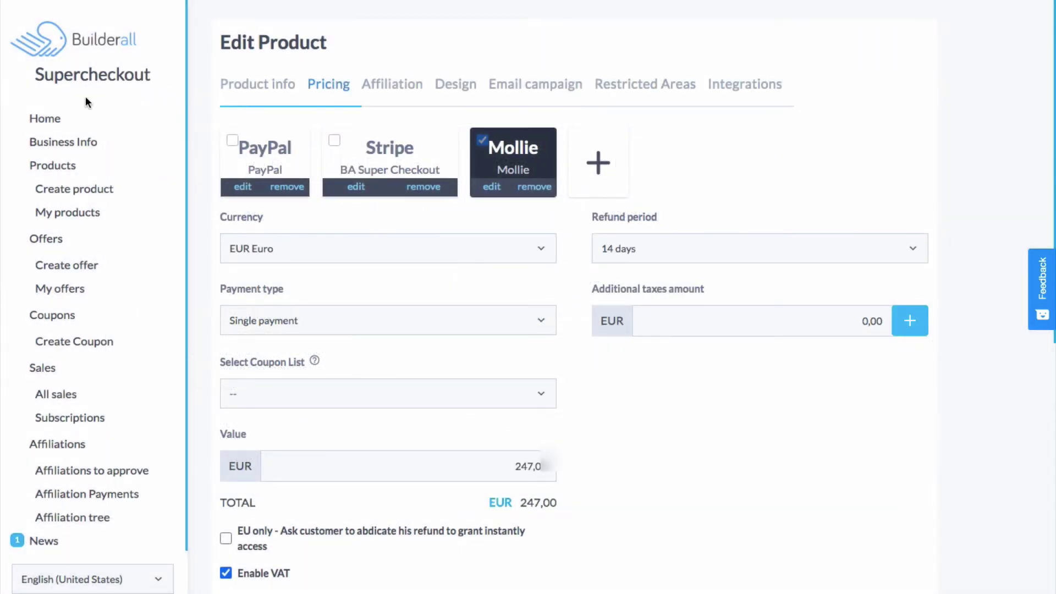
Copy the Checkout URL of the Learn To Go Online Bootcamp product and open it in a new browser tab.
left_click(61, 169)
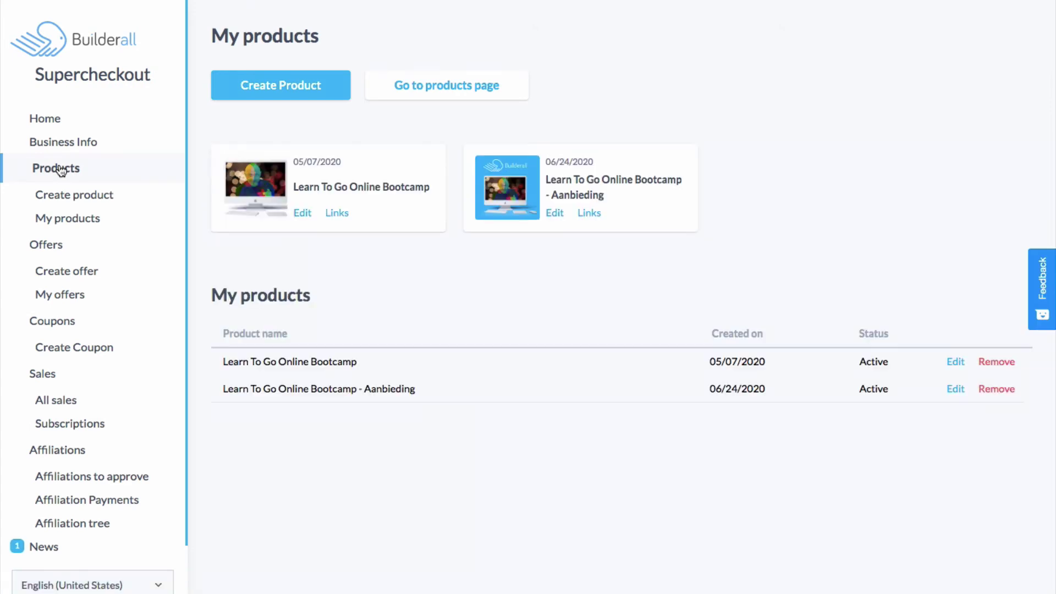
left_click(337, 212)
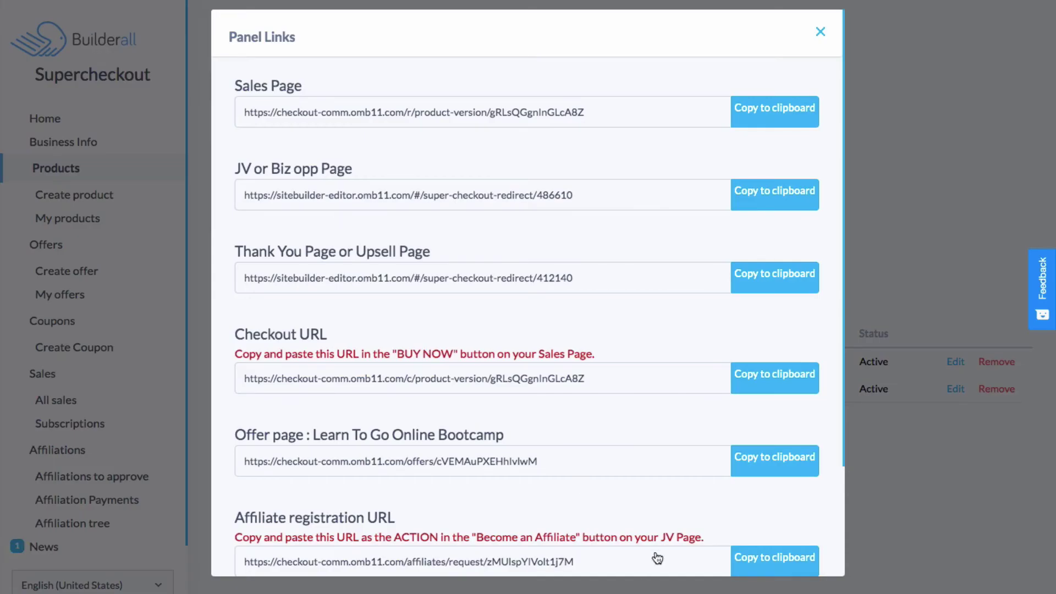
scroll(638, 528, "down", 1)
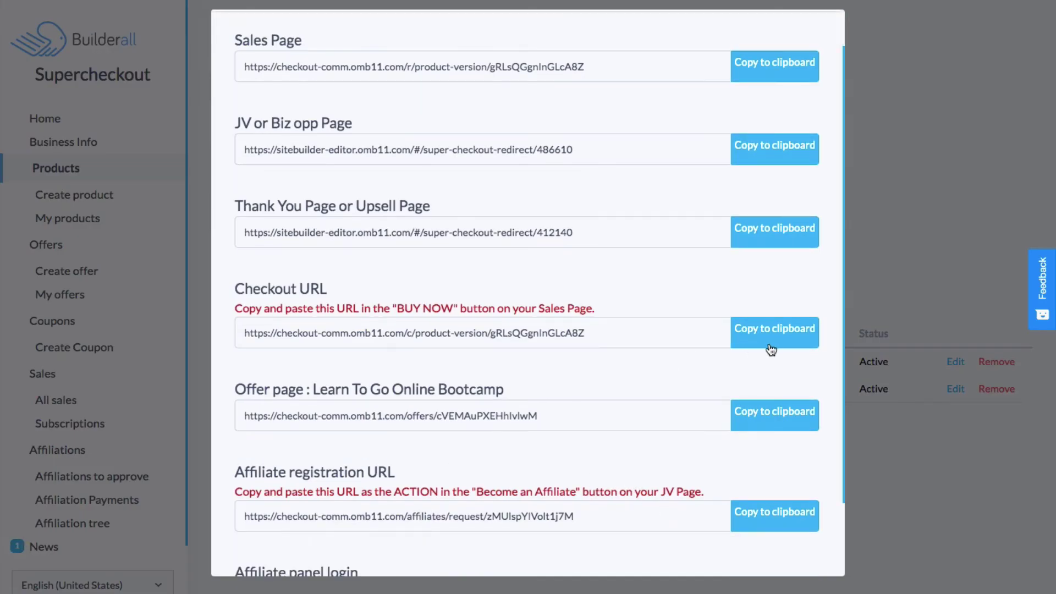
left_click(771, 346)
key("super+t")
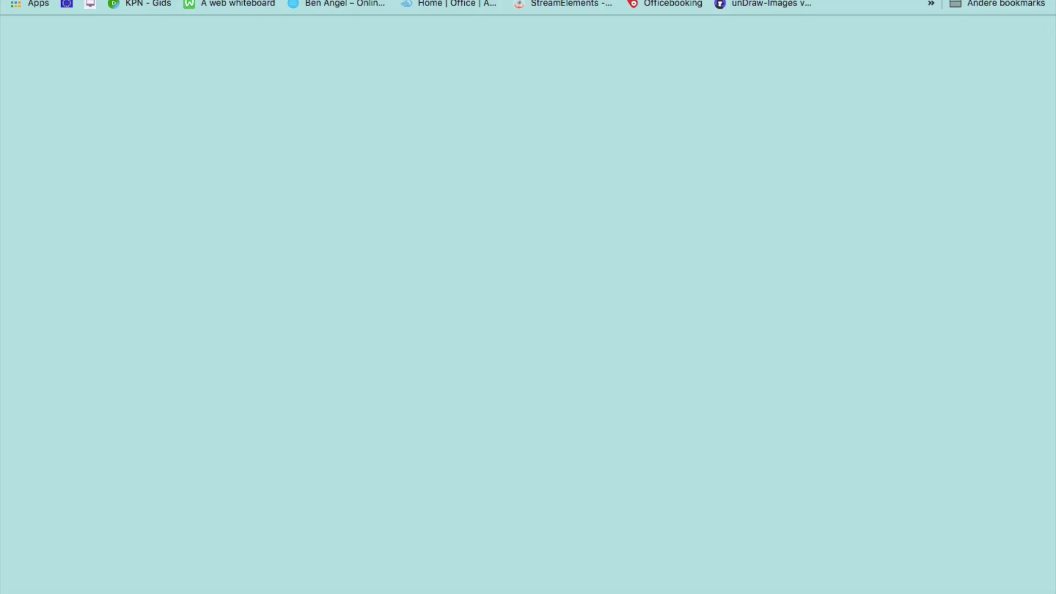
key("super+v")
key("Return")
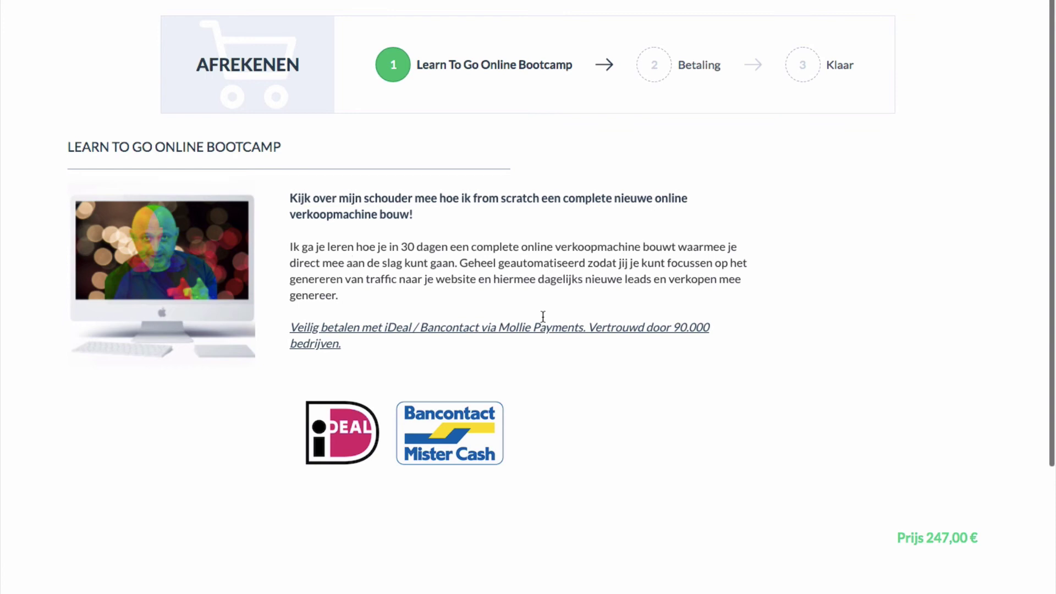
Continue from the product overview to the payment stage of the checkout and set the customer type to Persoonlijk.
scroll(542, 313, "down", 3)
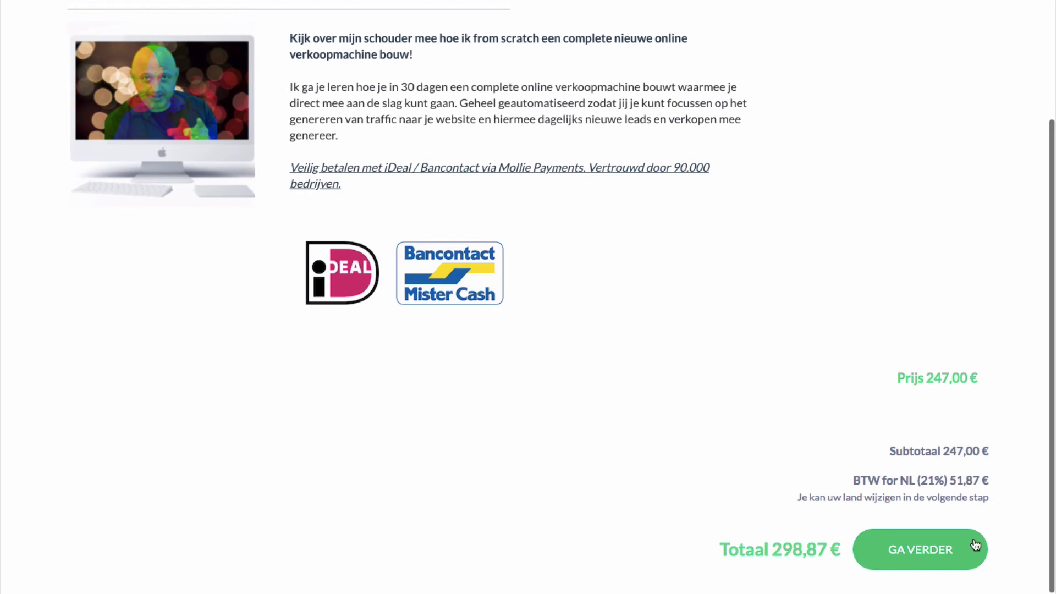
left_click(930, 562)
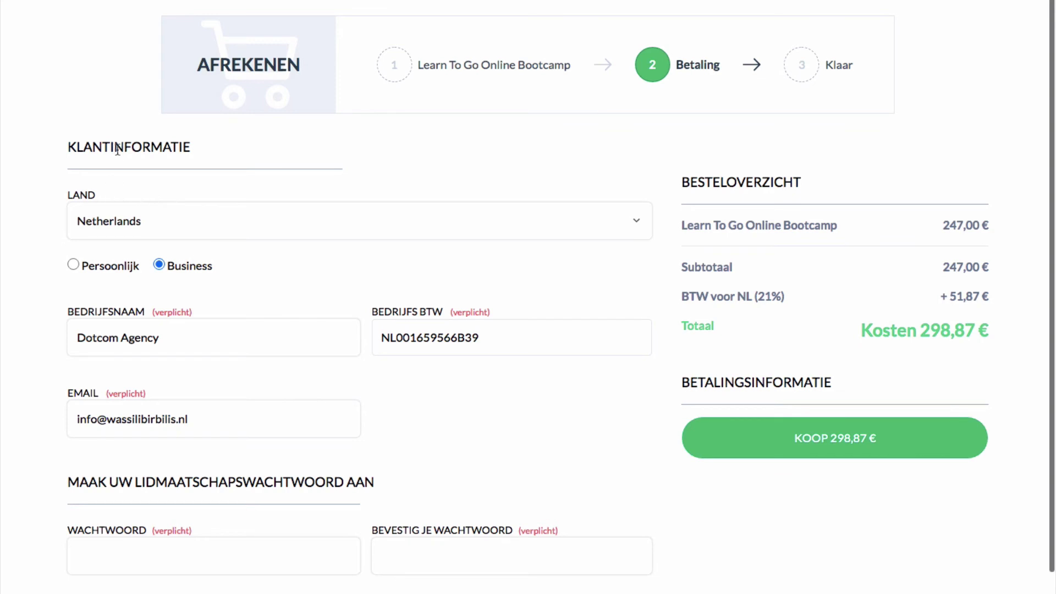
left_click(73, 265)
left_click(159, 265)
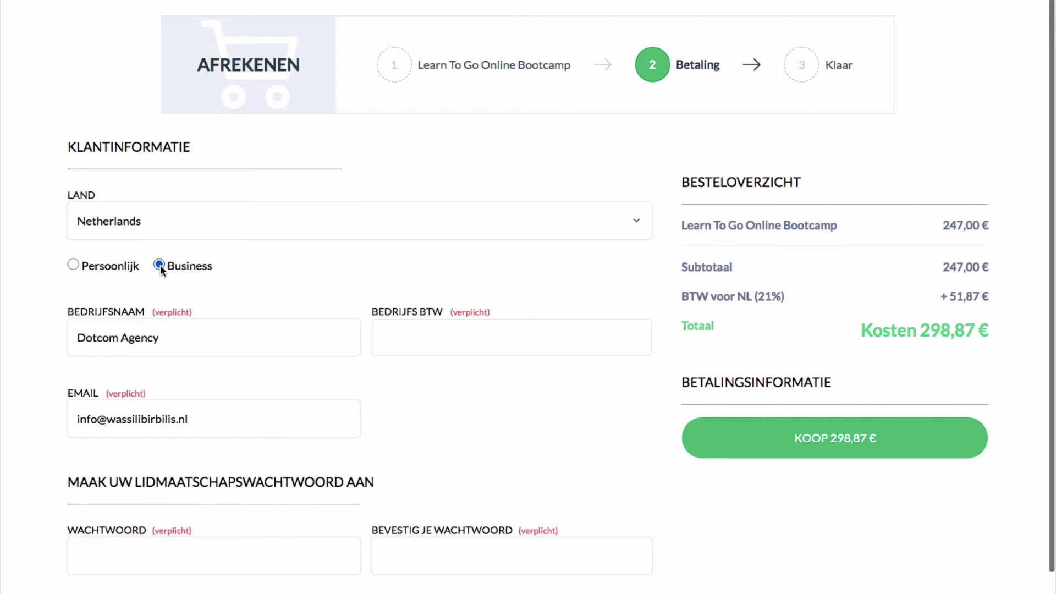
left_click(72, 265)
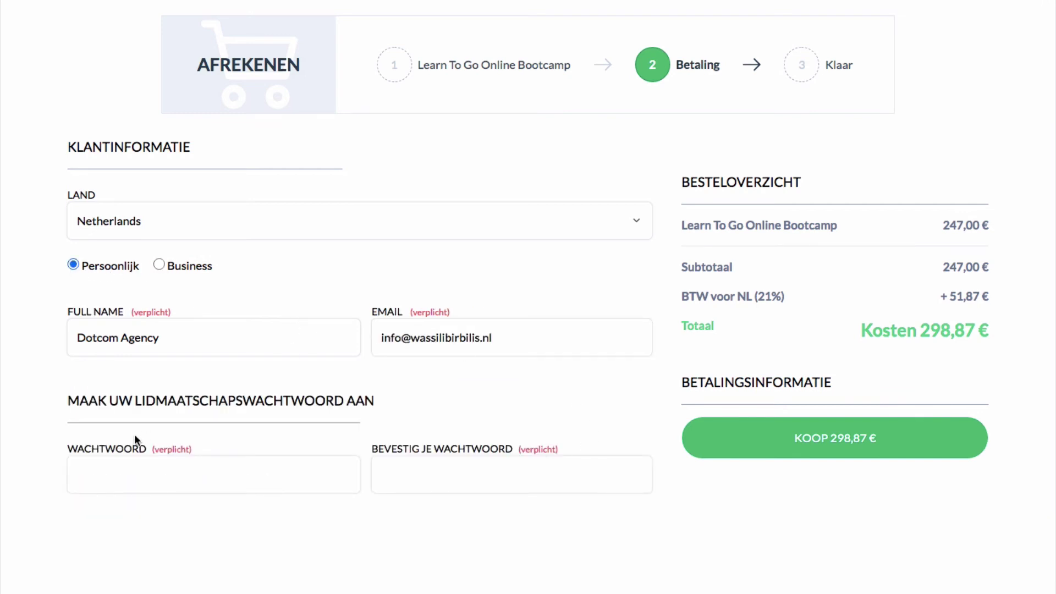
Enter a membership password with its confirmation and try to submit the purchase.
left_click(142, 473)
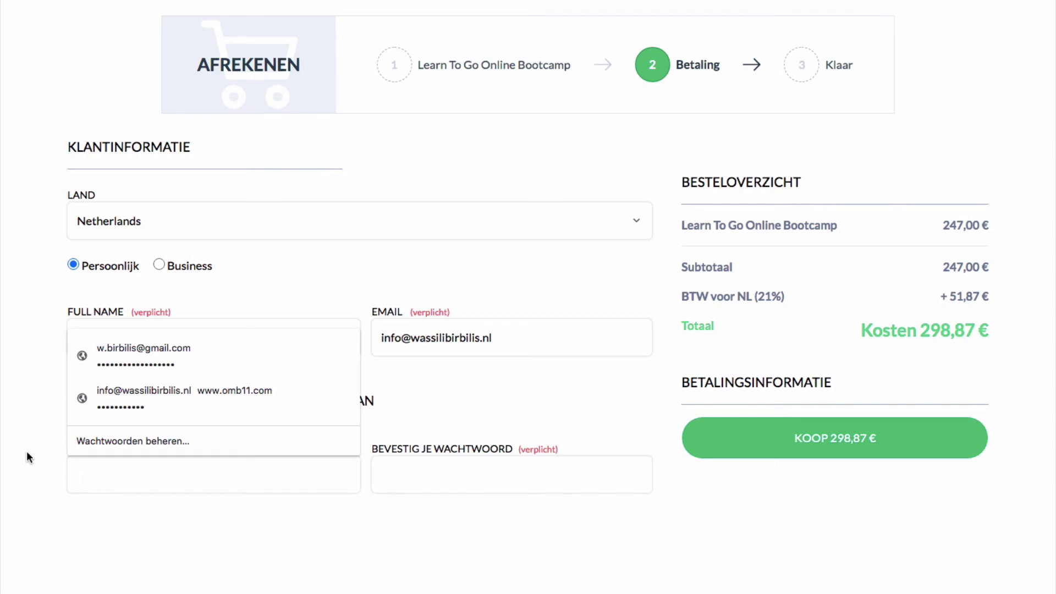
type("•••••••")
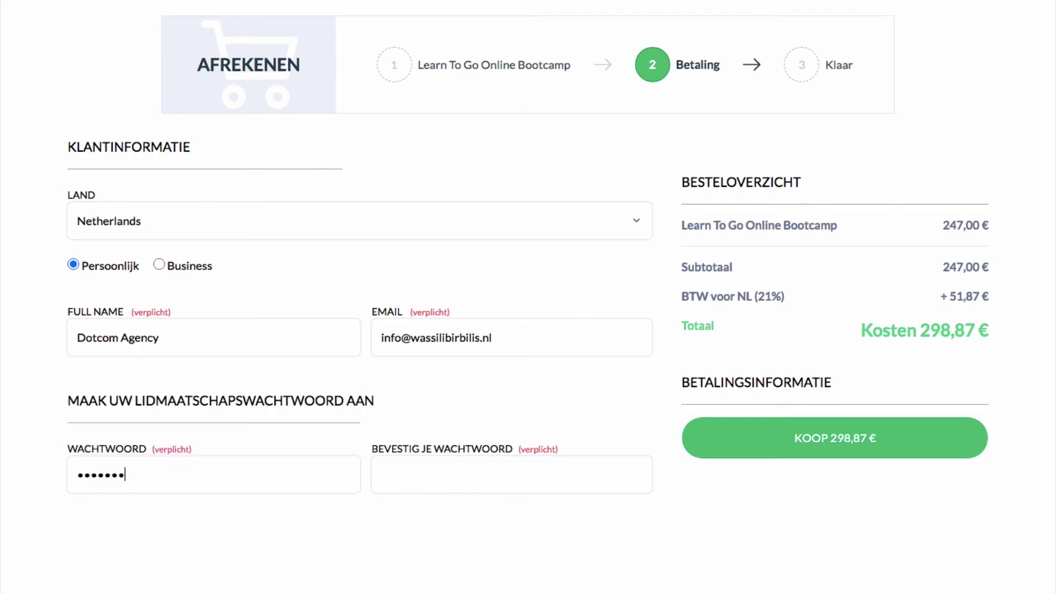
left_click(491, 477)
type("•••••••")
left_click(873, 450)
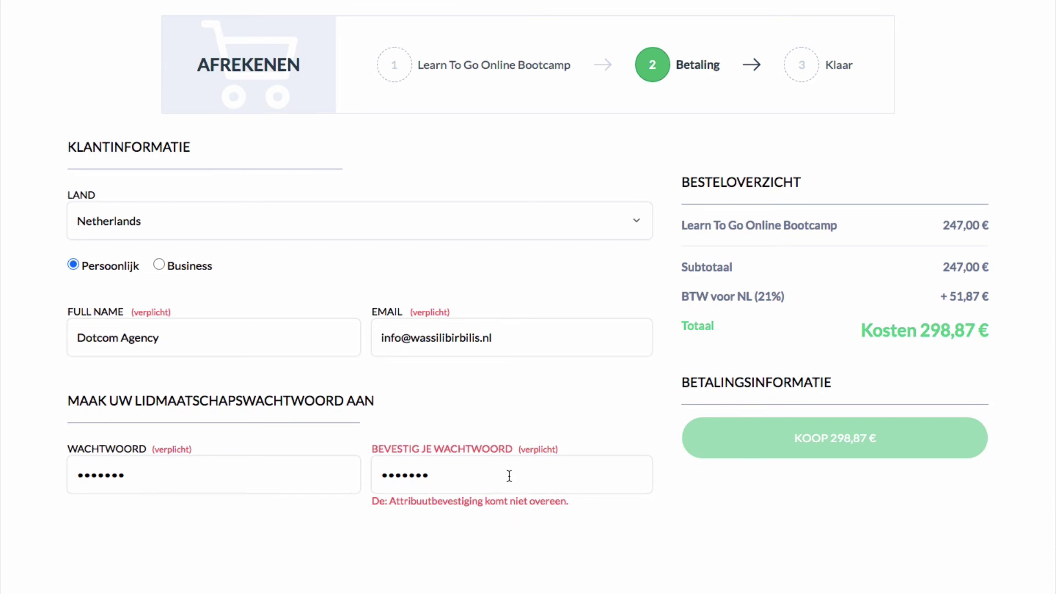
Replace the membership password and its confirmation with matching entries, and submit the purchase.
left_click_drag(131, 472, 51, 478)
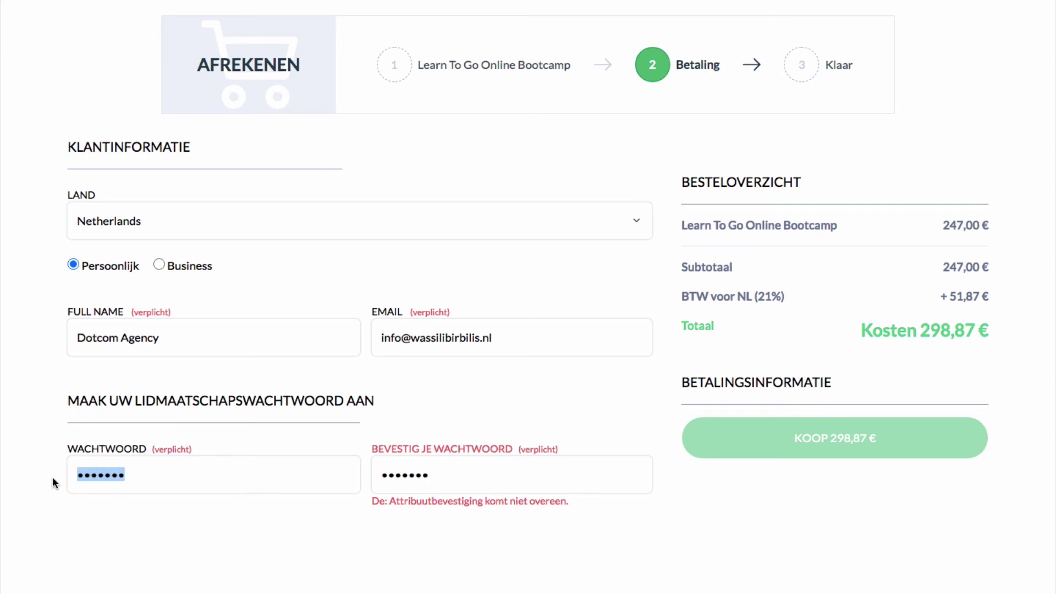
key("BackSpace")
type("a•••••••")
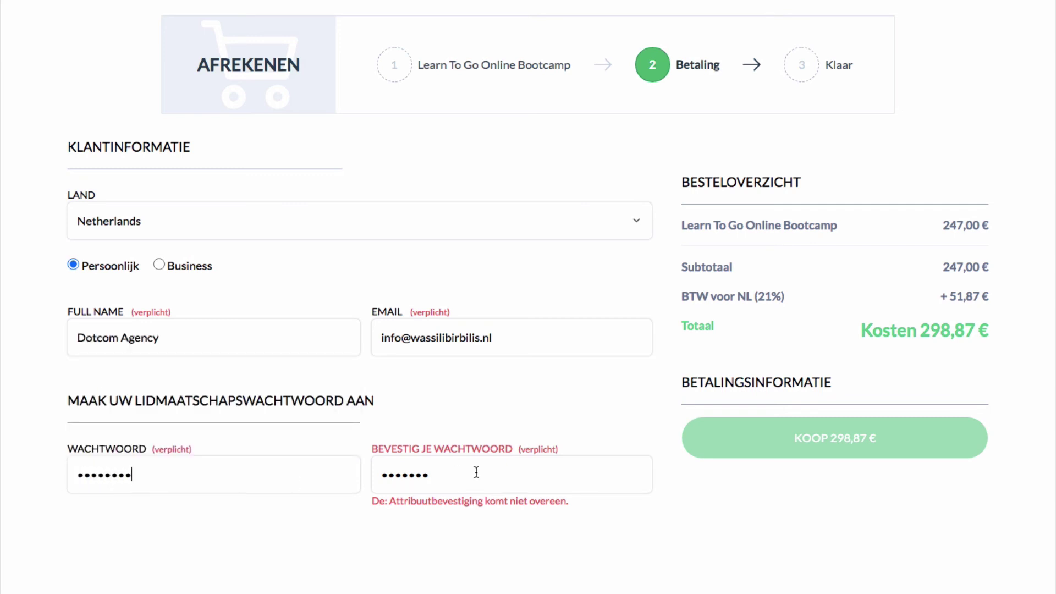
left_click_drag(475, 472, 353, 476)
key("BackSpace")
type("••••••••")
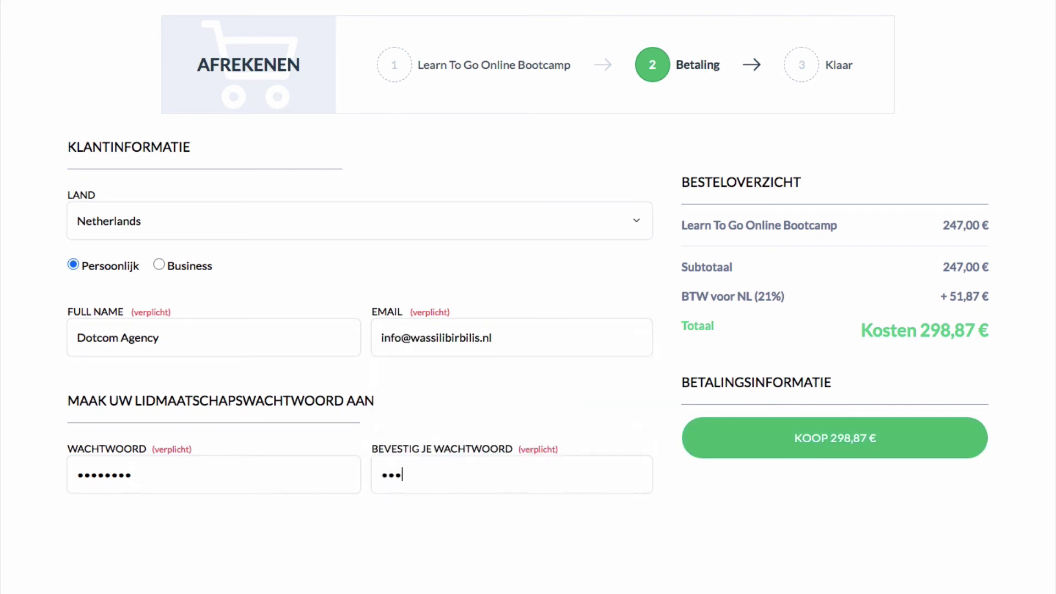
type("•")
left_click(824, 442)
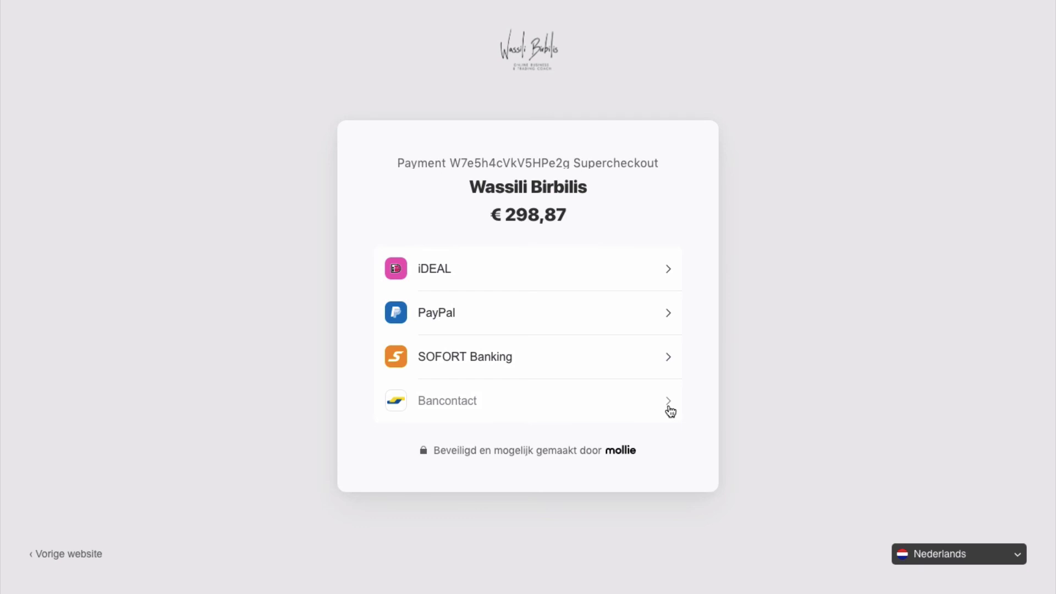
Choose iDEAL as the Mollie payment method and select Rabobank as the bank to open its payment page.
left_click(665, 275)
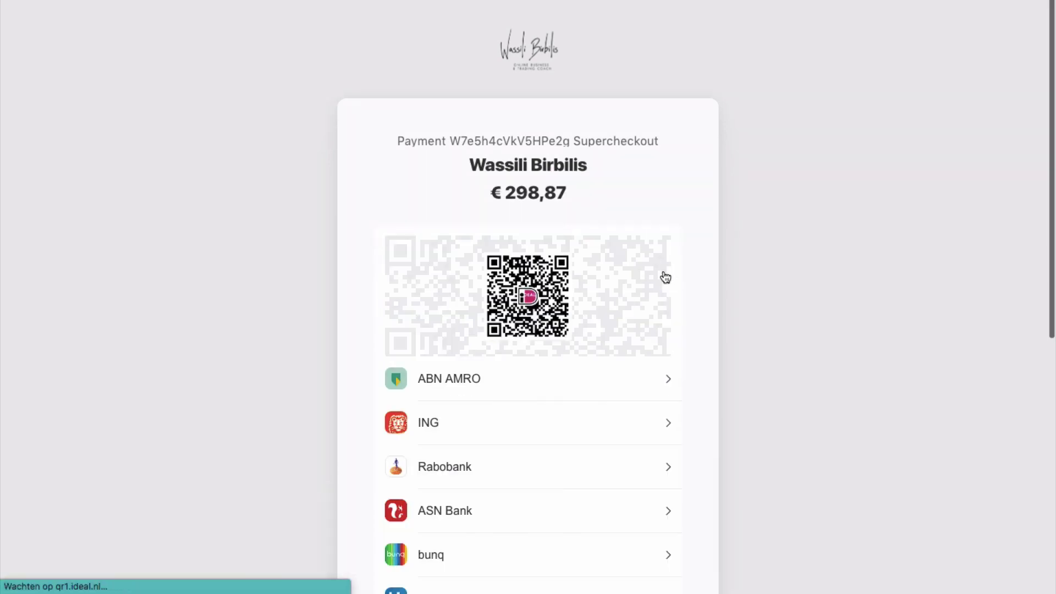
scroll(477, 445, "down", 3)
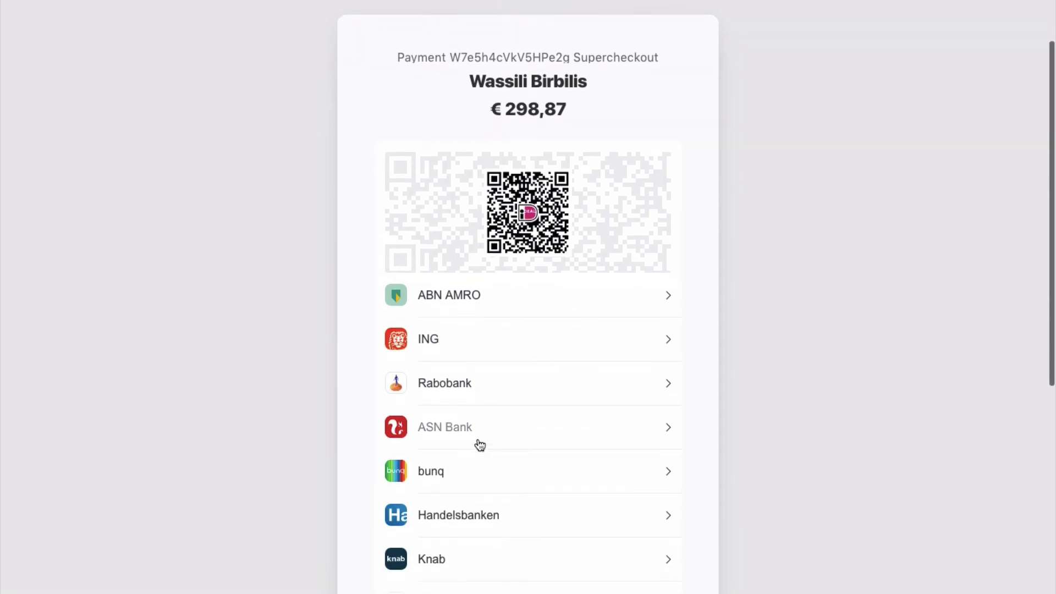
scroll(479, 444, "down", 2)
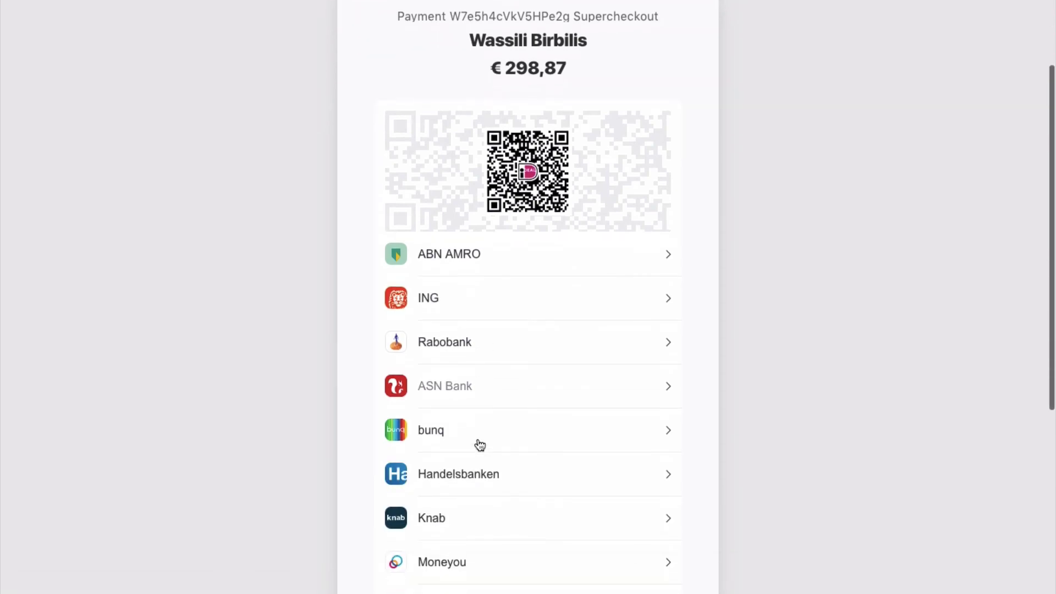
left_click(666, 349)
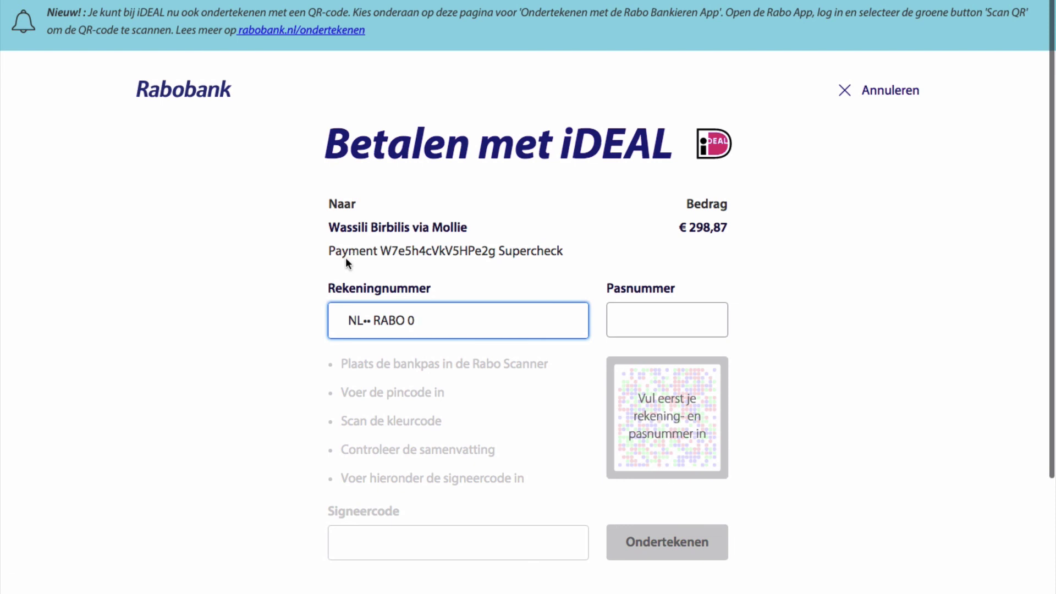
Leave the bank's payment page, return to the Supercheckout product list and close the product's links.
key("super+shift+f")
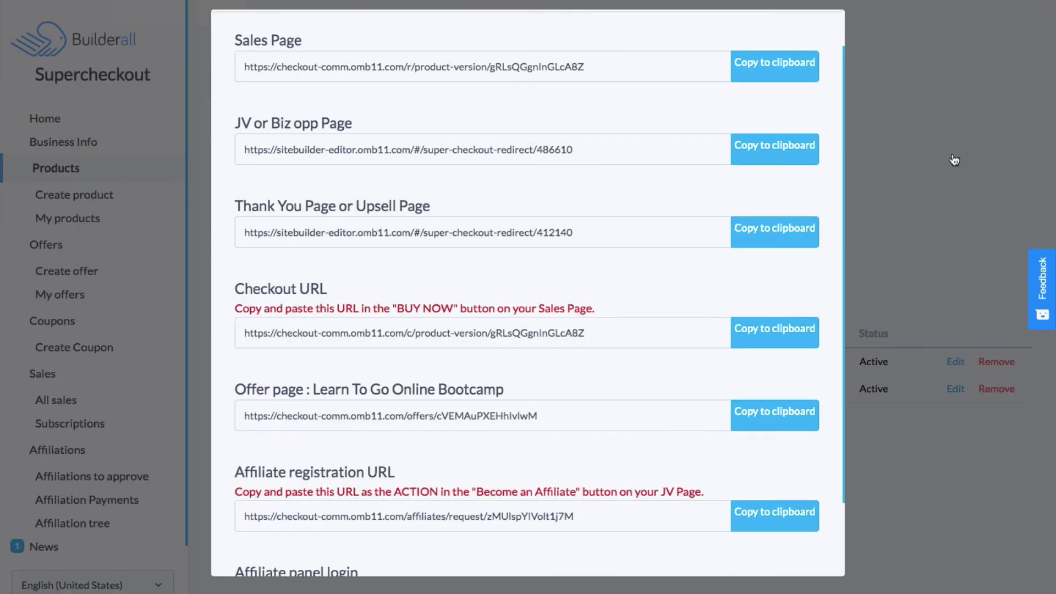
left_click(954, 160)
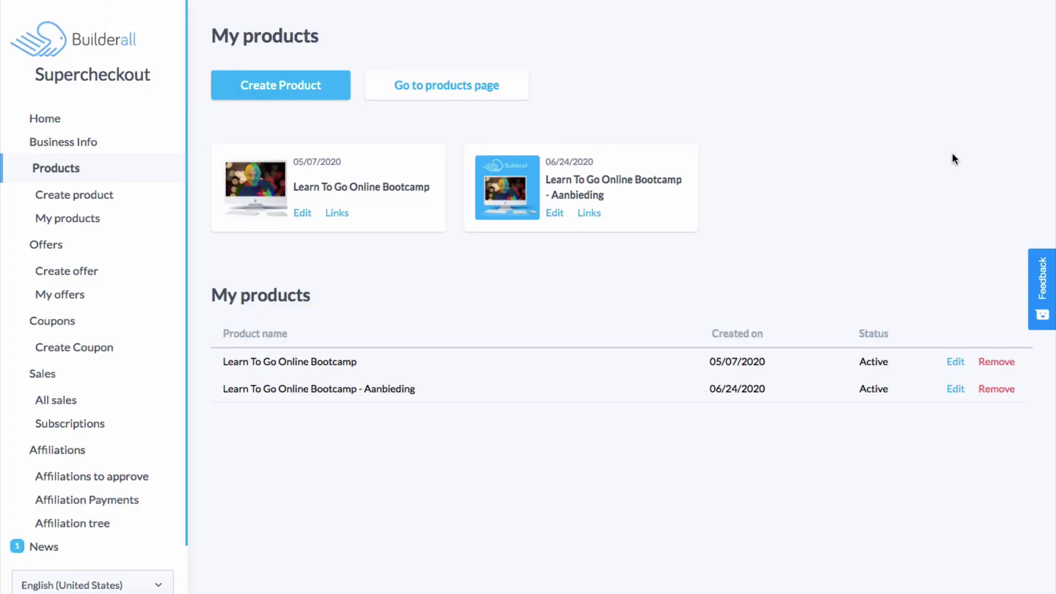